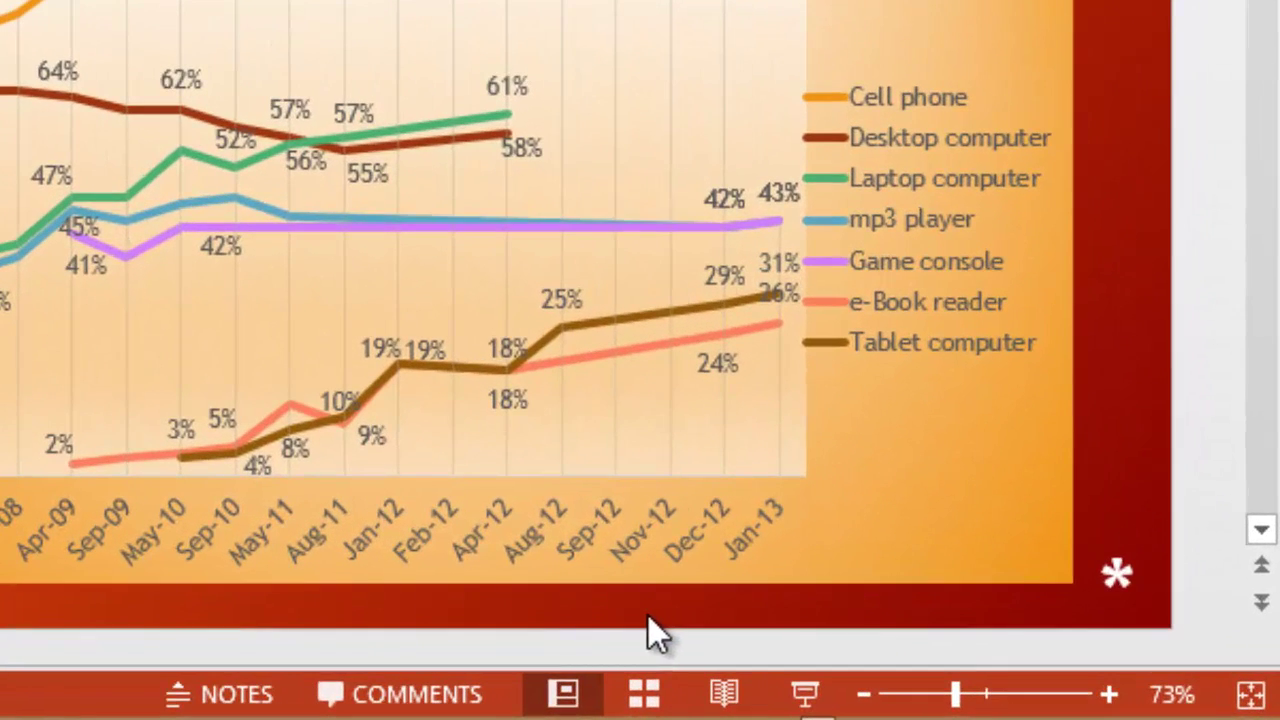
Step: Switch from Slide Sorter to Normal, then to Reading View, and back to Normal on the title slide
{"action": "left_click", "coordinate": [645, 695]}
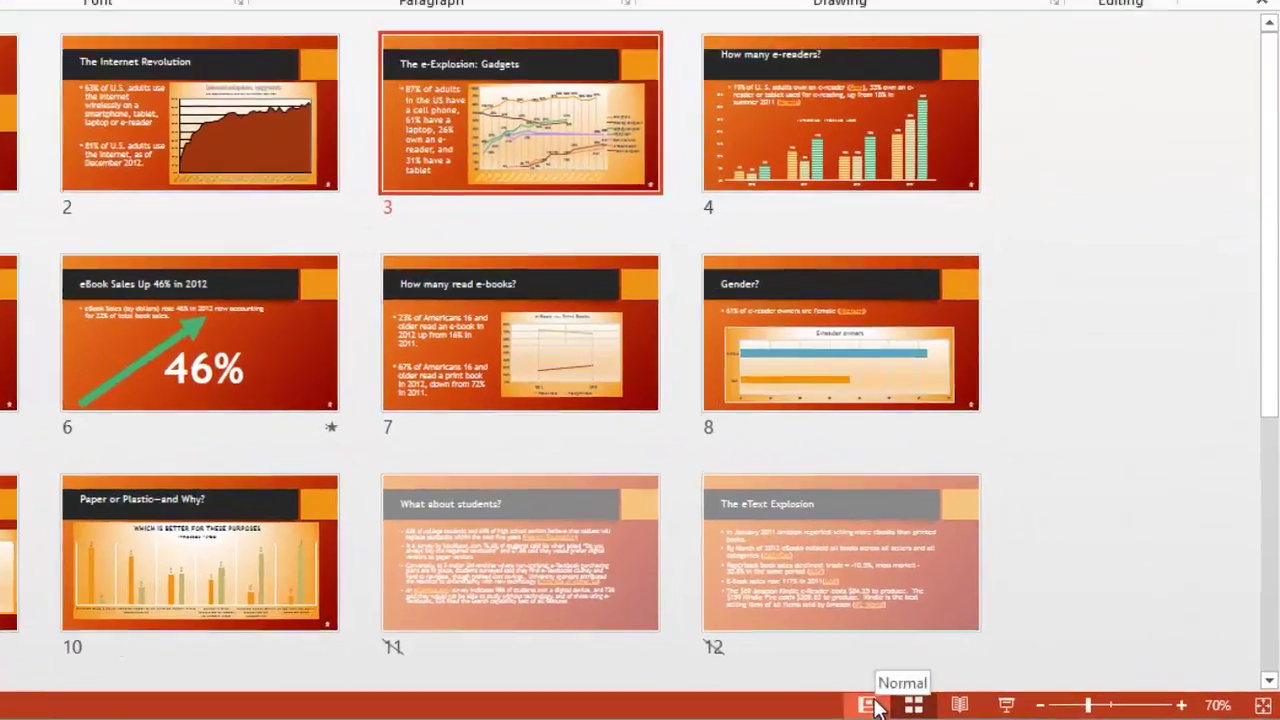
{"action": "left_click", "coordinate": [870, 705]}
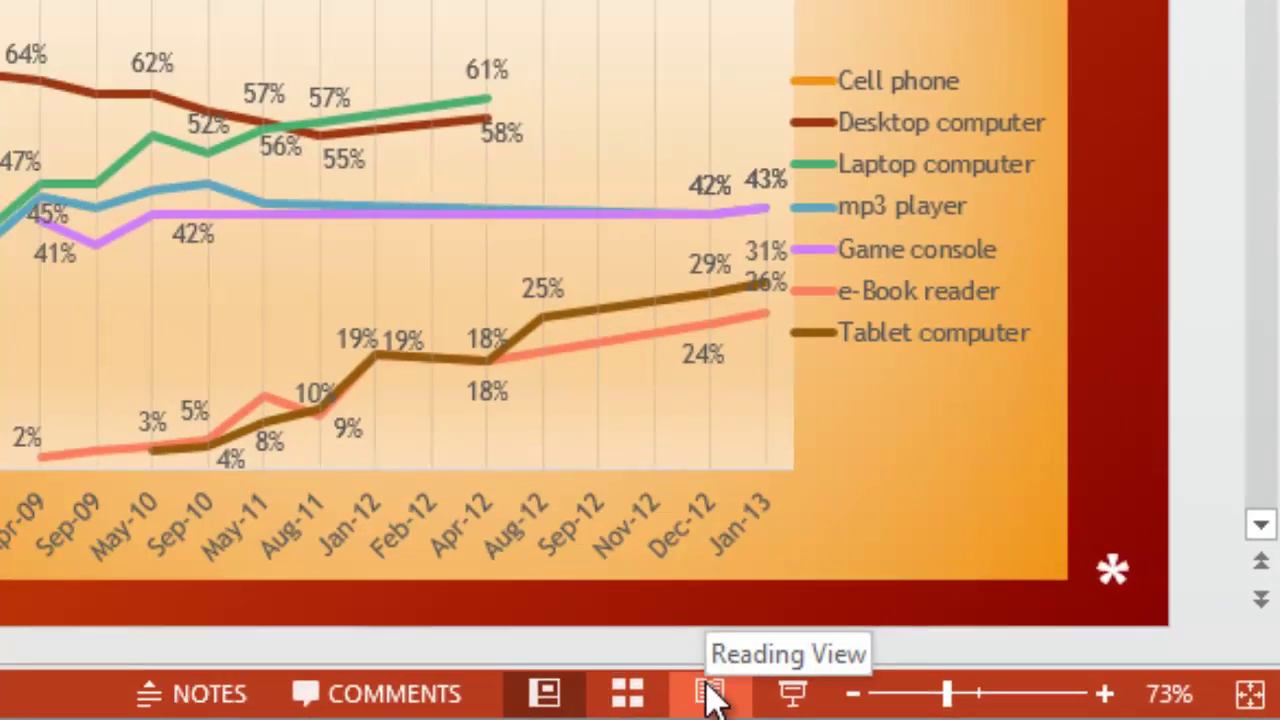
{"action": "left_click", "coordinate": [663, 692]}
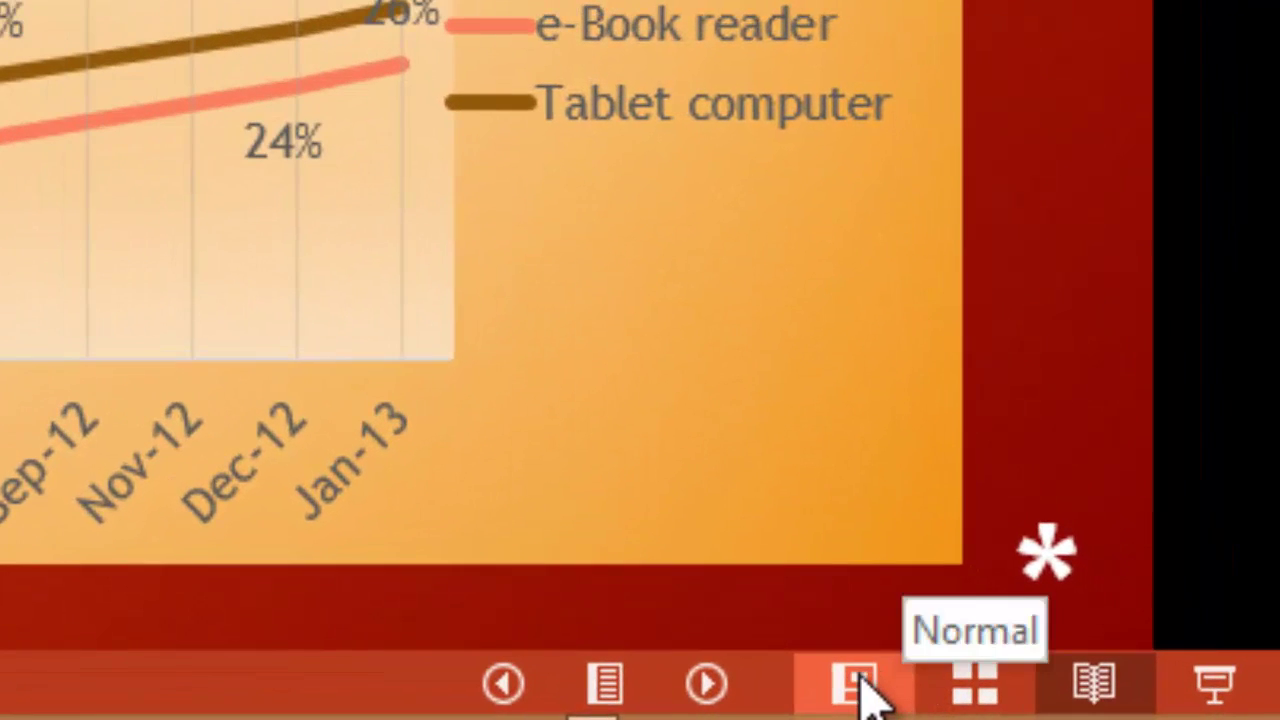
{"action": "left_click", "coordinate": [860, 688]}
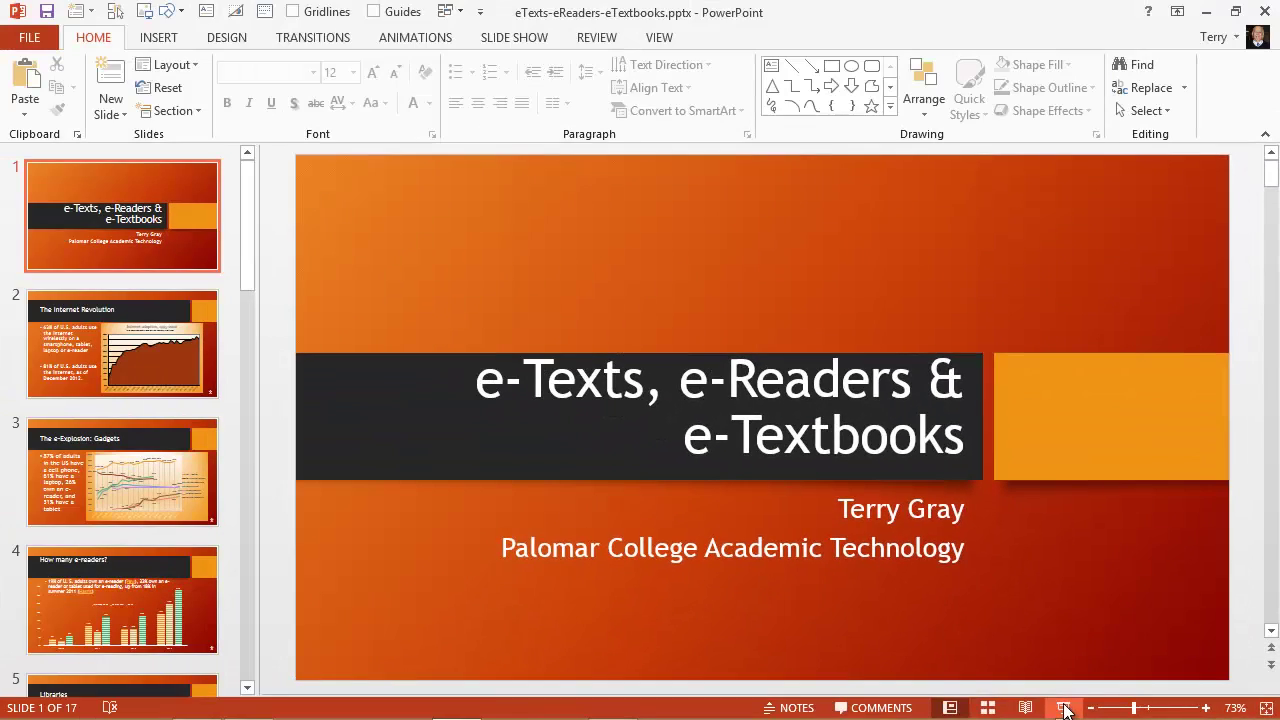
{"action": "left_click", "coordinate": [921, 700]}
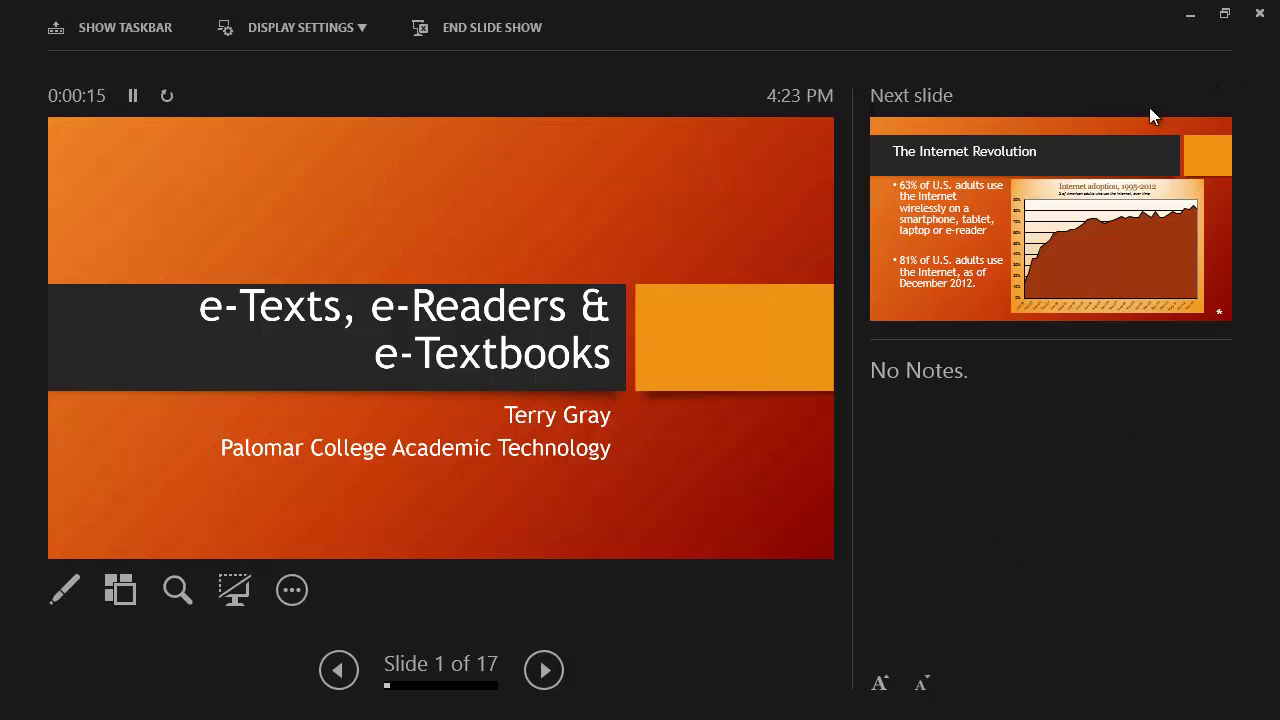
{"action": "left_click", "coordinate": [1260, 14]}
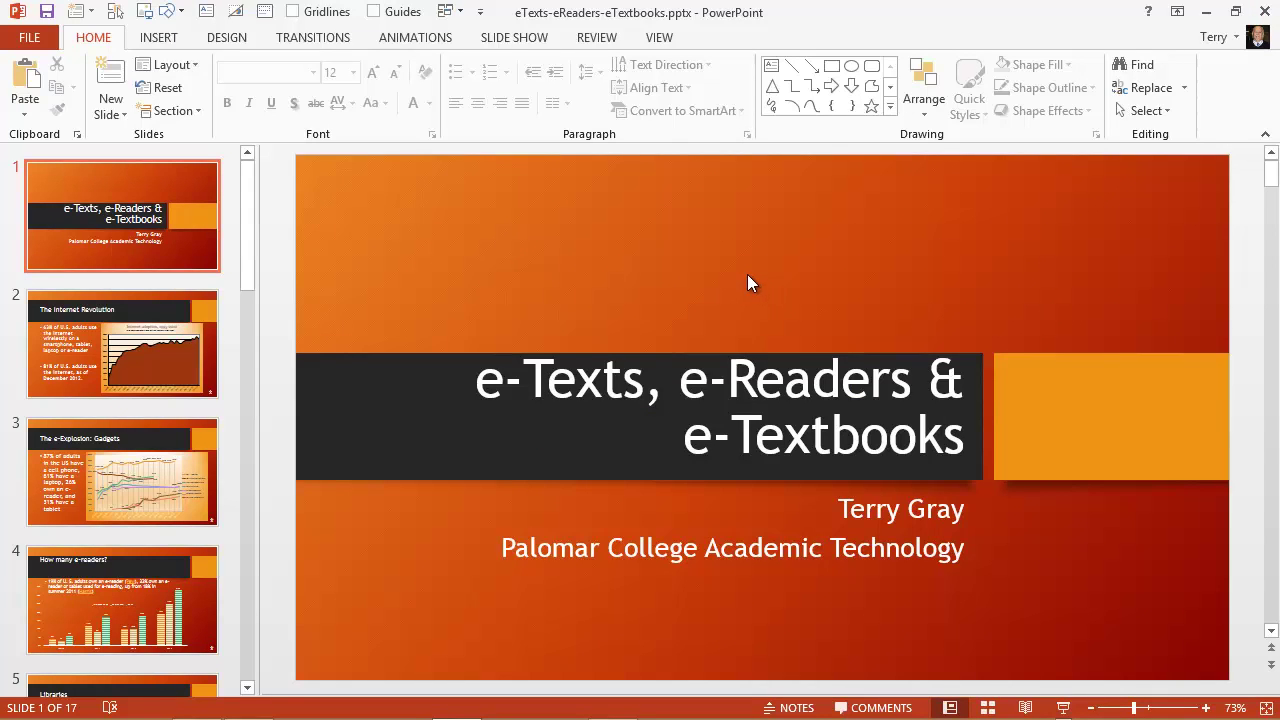
Step: Choose Normal from the VIEW ribbon so the notes pane appears below the title slide
{"action": "left_click", "coordinate": [662, 39]}
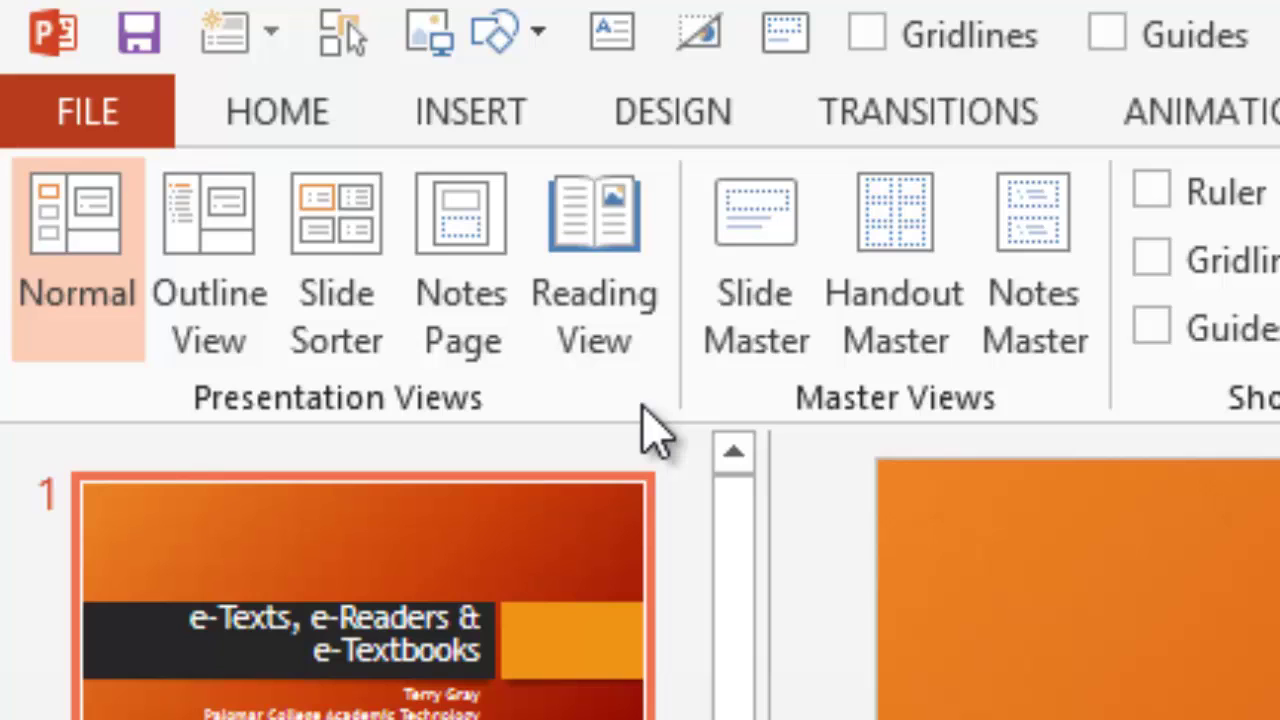
{"action": "left_click", "coordinate": [86, 334]}
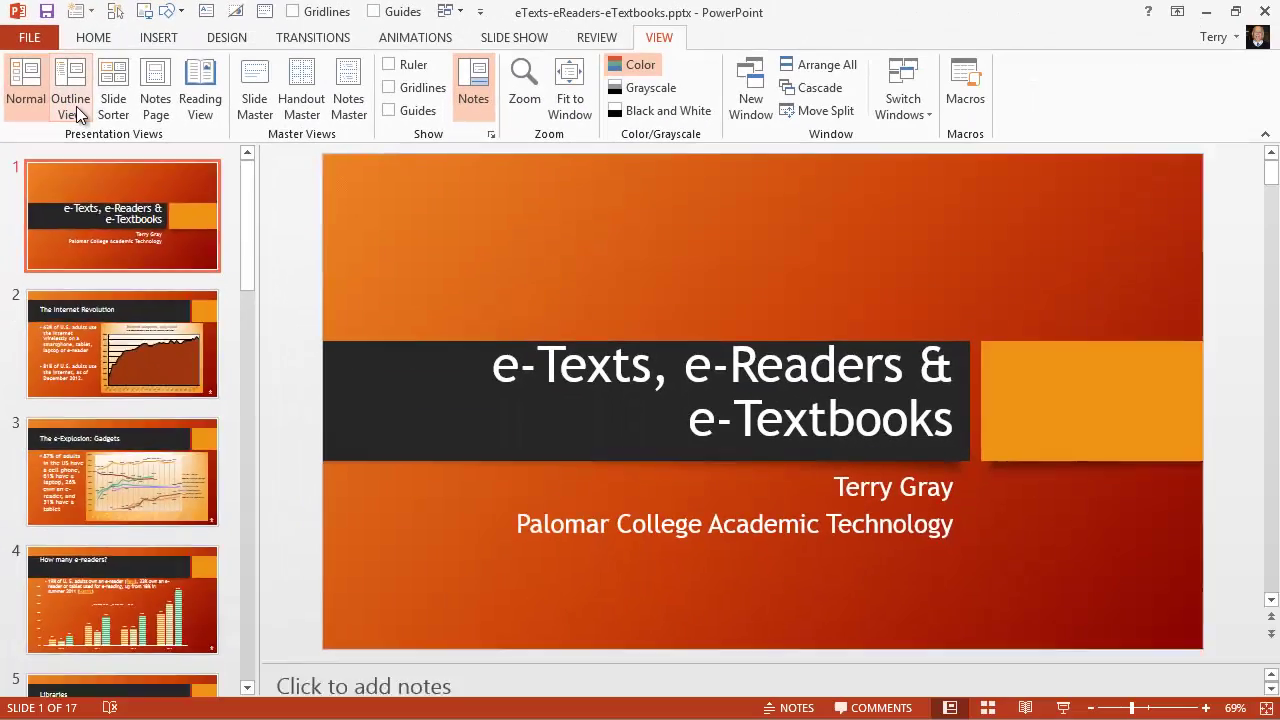
Step: Show the deck in Outline view and navigate to slide 11, 'What about students?'
{"action": "left_click", "coordinate": [146, 204]}
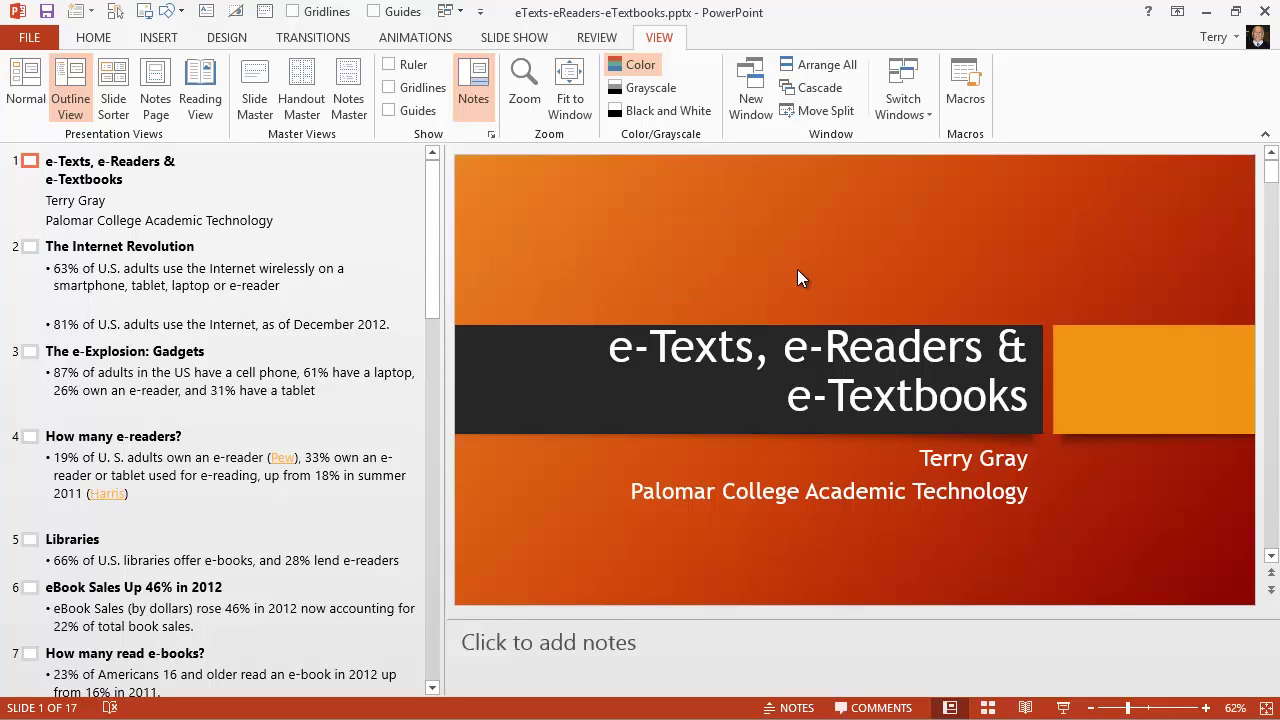
{"action": "left_click", "coordinate": [243, 324]}
{"action": "left_click_drag", "start_coordinate": [431, 239], "coordinate": [429, 440]}
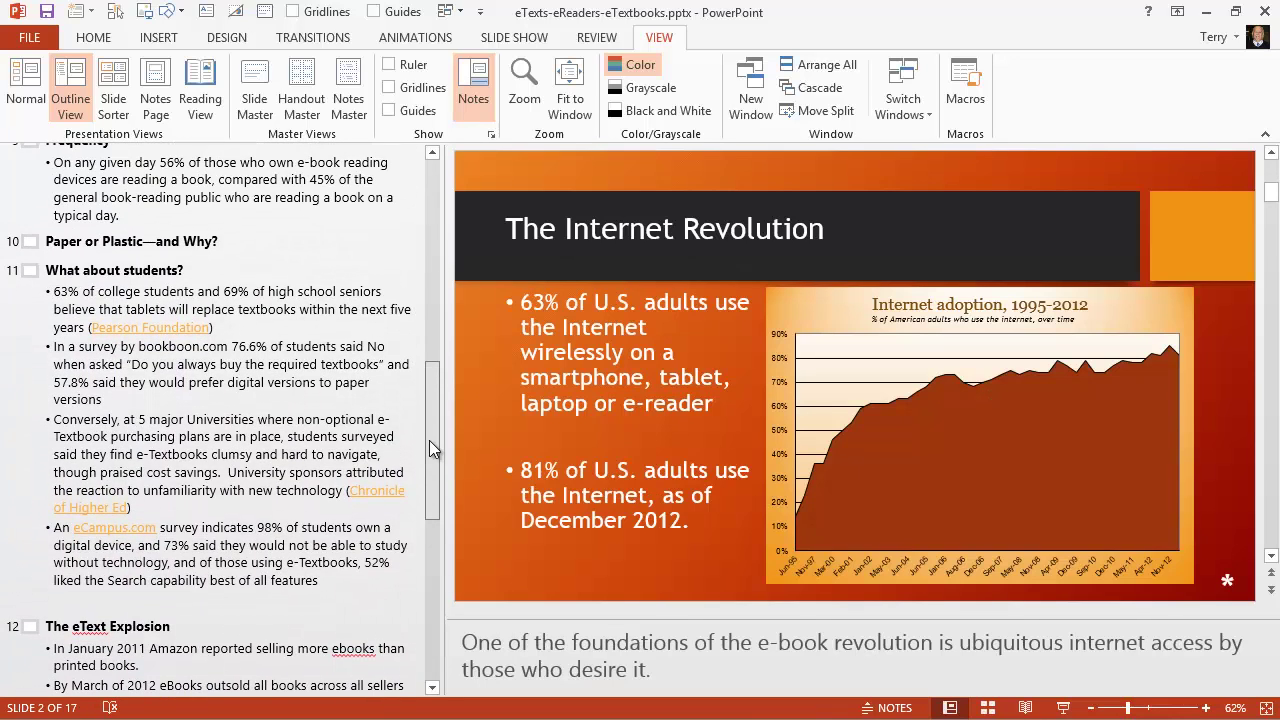
{"action": "left_click", "coordinate": [75, 270]}
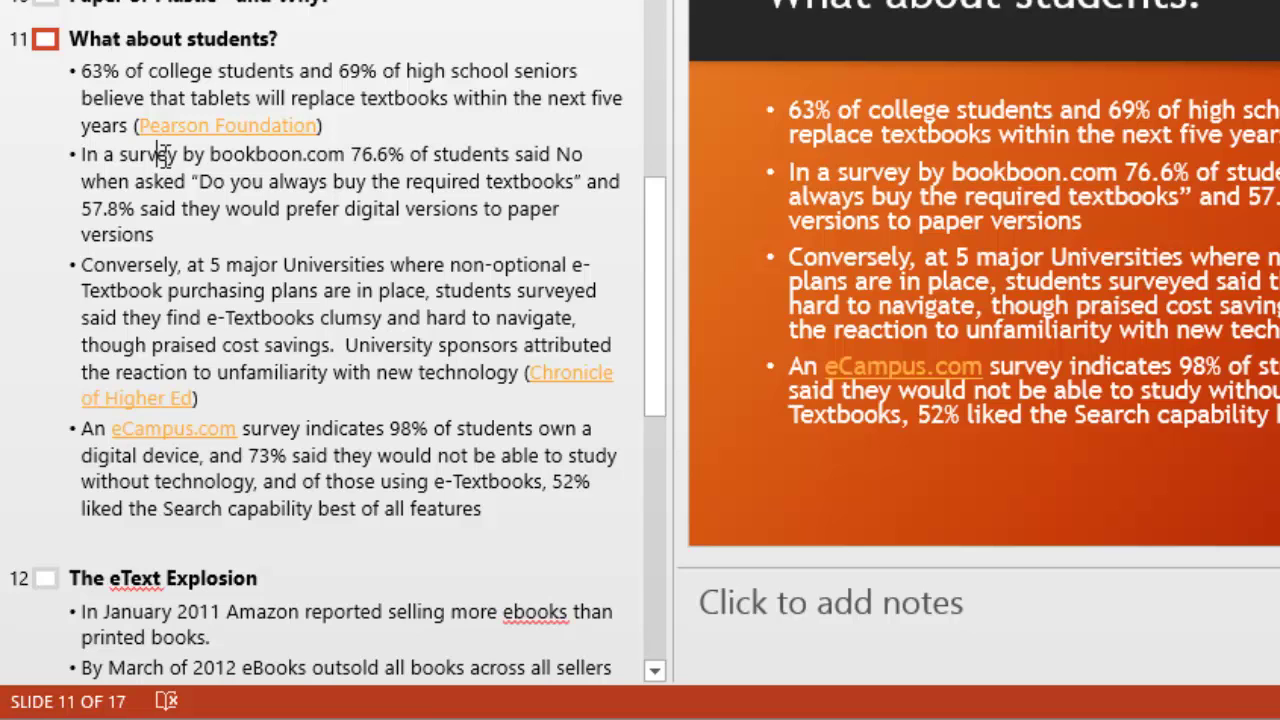
{"action": "right_click", "coordinate": [163, 153]}
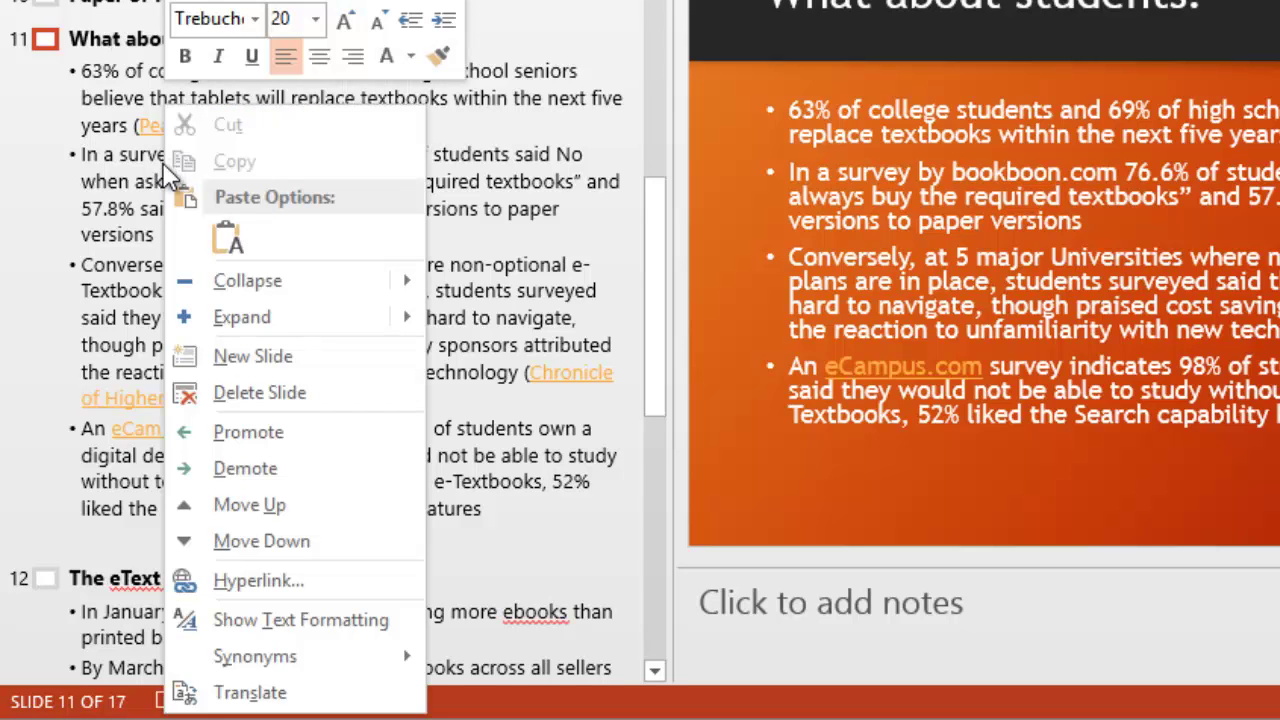
{"action": "left_click", "coordinate": [245, 470]}
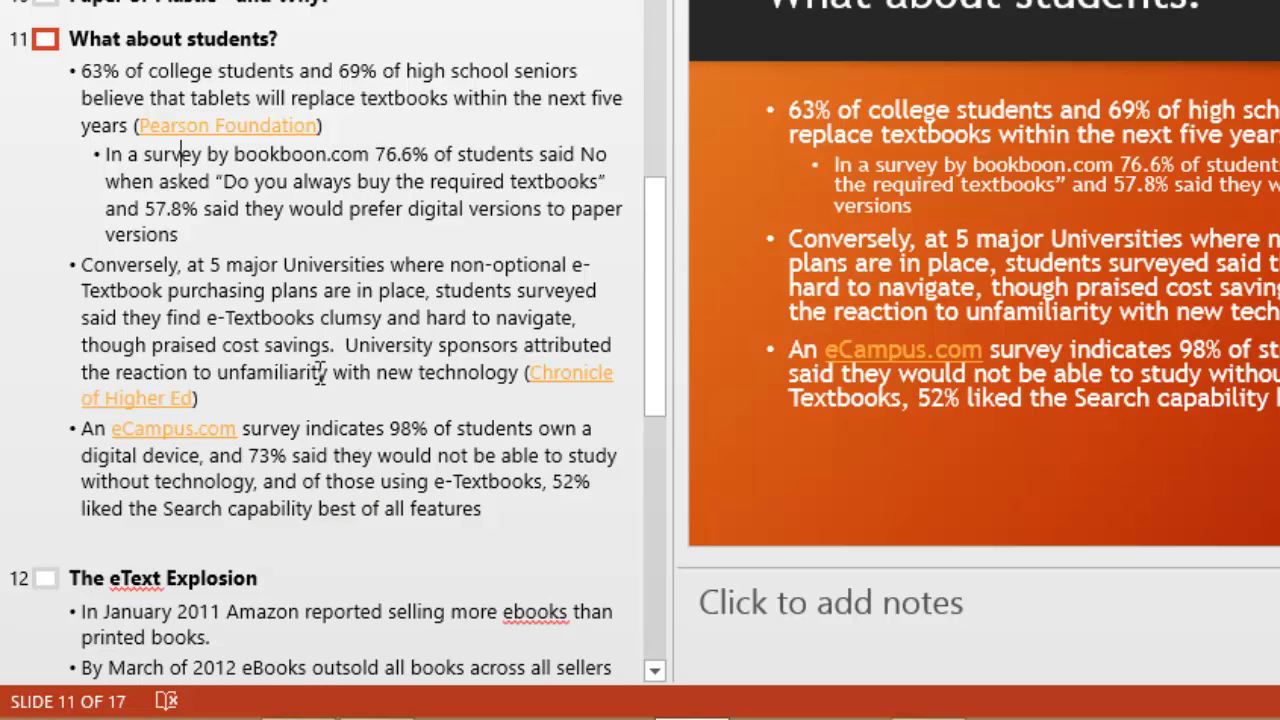
{"action": "right_click", "coordinate": [246, 152]}
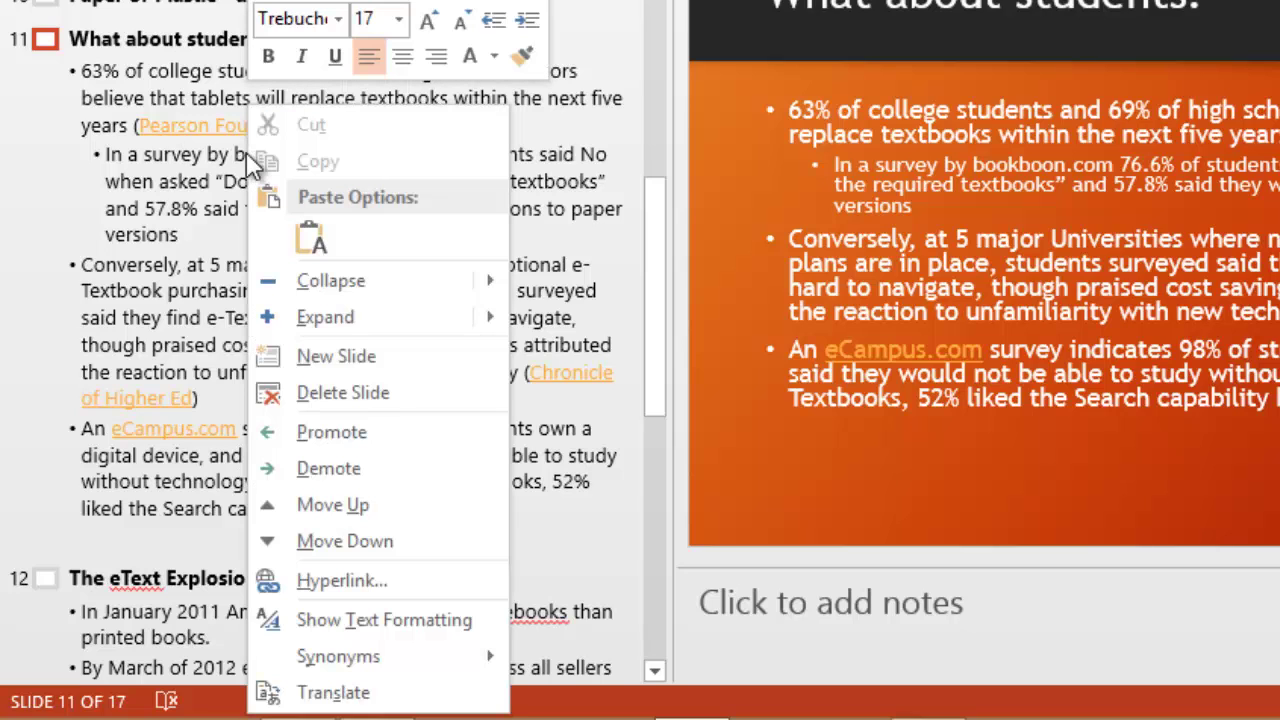
{"action": "left_click", "coordinate": [318, 436]}
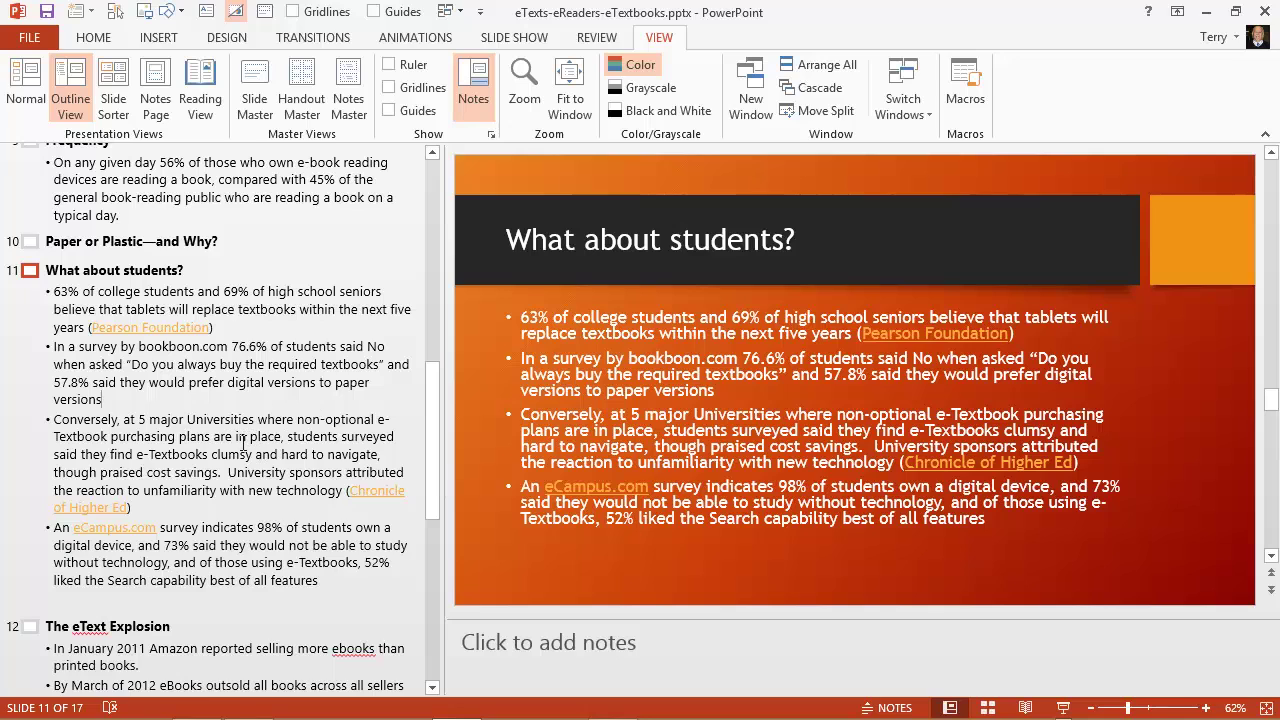
{"action": "scroll", "coordinate": [243, 443], "scroll_direction": "up", "scroll_amount": 1}
{"action": "scroll", "coordinate": [245, 443], "scroll_direction": "up", "scroll_amount": 2}
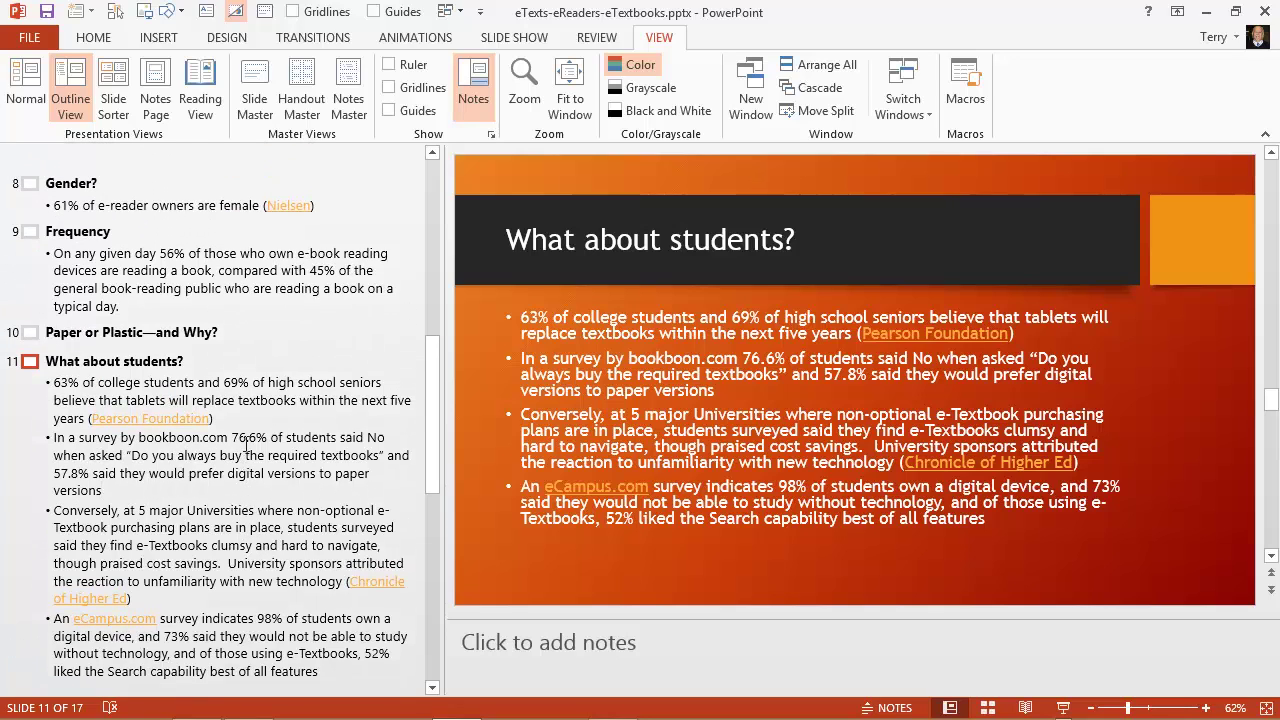
{"action": "scroll", "coordinate": [260, 420], "scroll_direction": "up", "scroll_amount": 3}
{"action": "scroll", "coordinate": [250, 322], "scroll_direction": "up", "scroll_amount": 3}
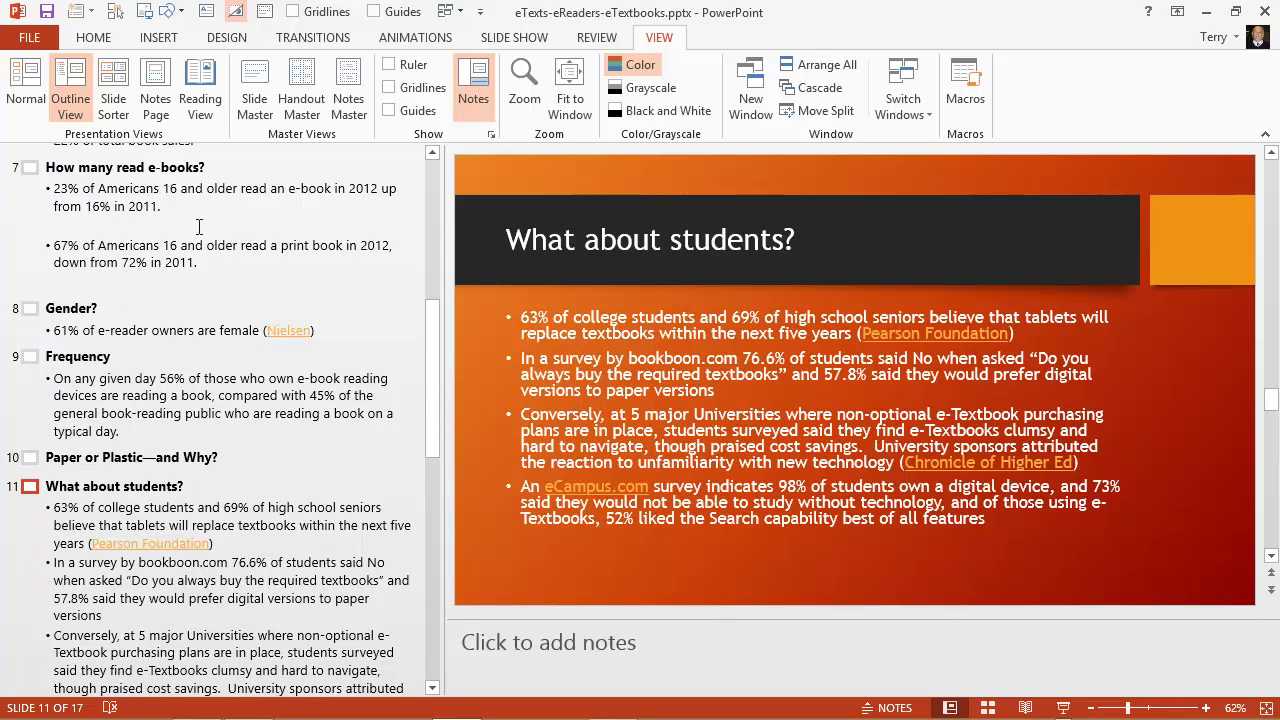
Step: Return to Normal view, then reopen the File > Print preview
{"action": "left_click", "coordinate": [31, 90]}
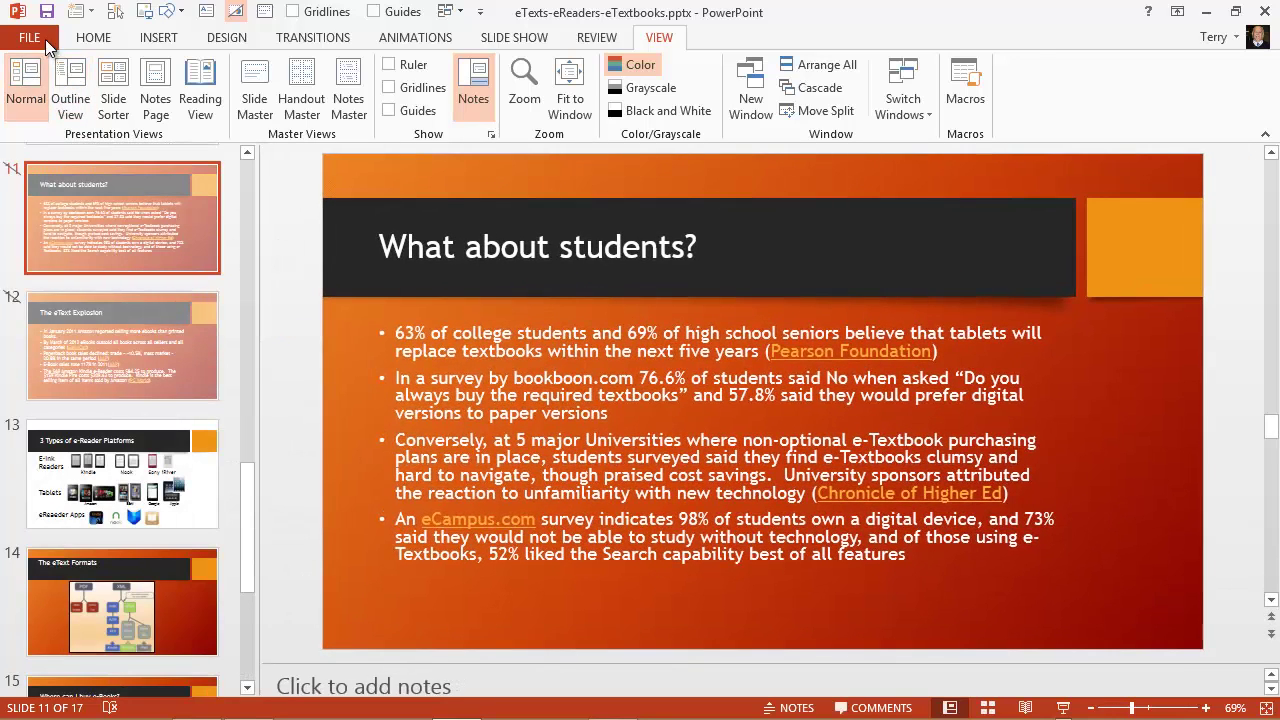
{"action": "left_click", "coordinate": [37, 37]}
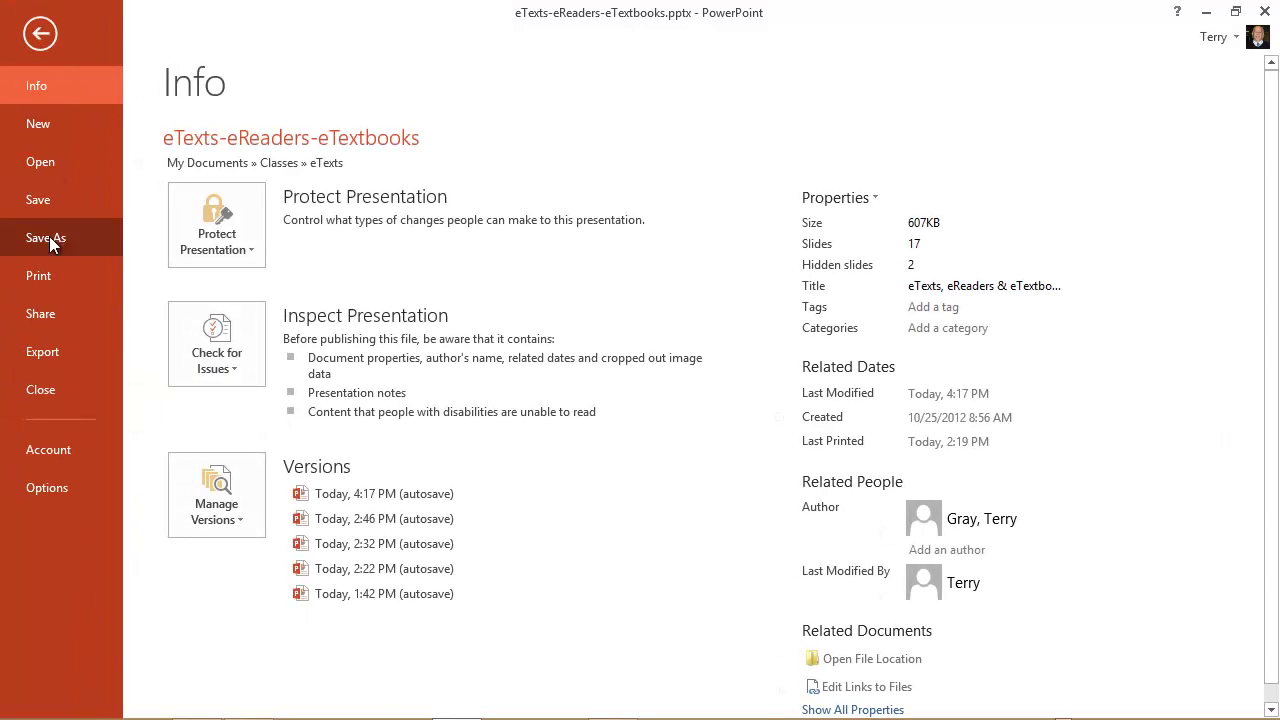
{"action": "left_click", "coordinate": [40, 277]}
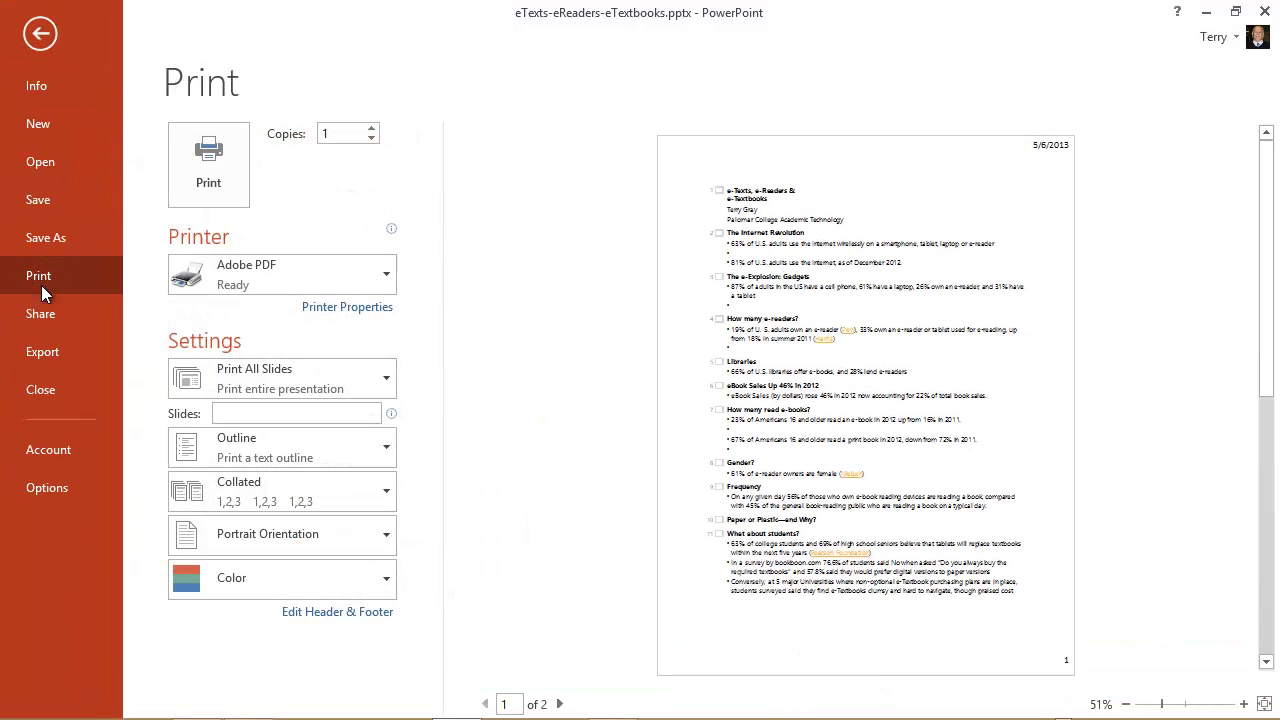
Step: Keep the Outline print layout, preview pages 2 and 1, then return to slide 11
{"action": "left_click", "coordinate": [384, 451]}
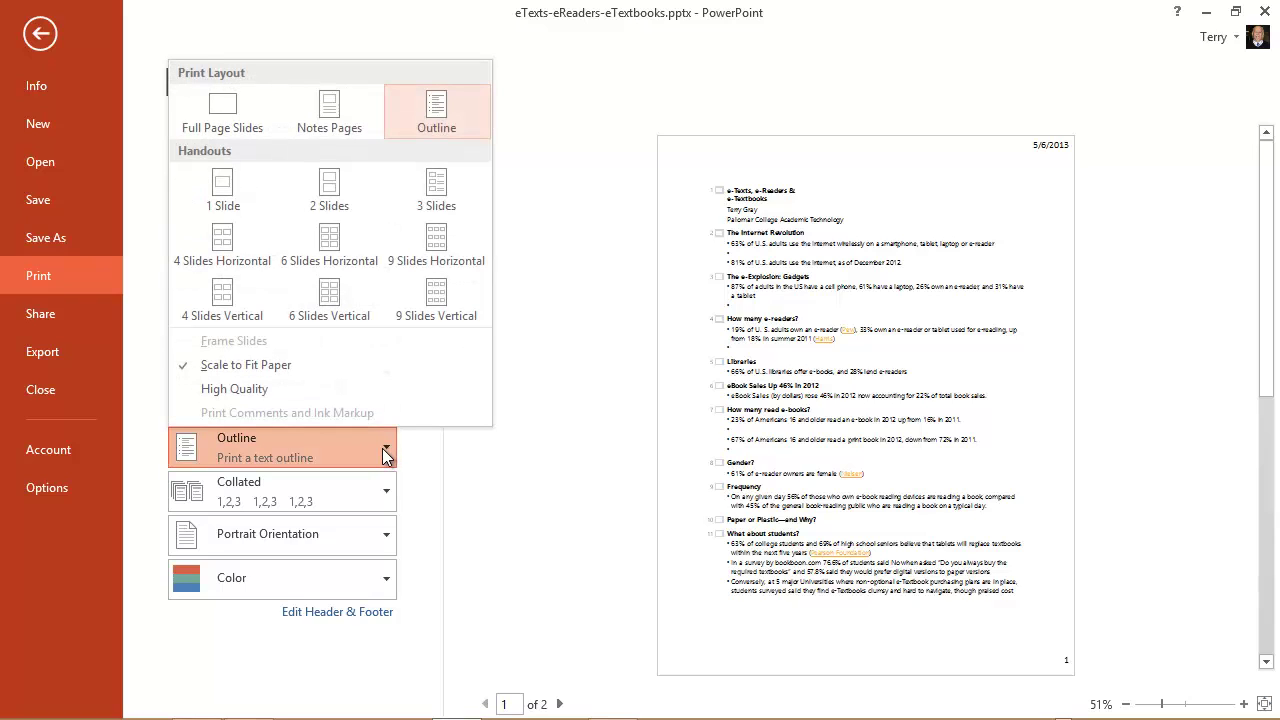
{"action": "left_click", "coordinate": [469, 112]}
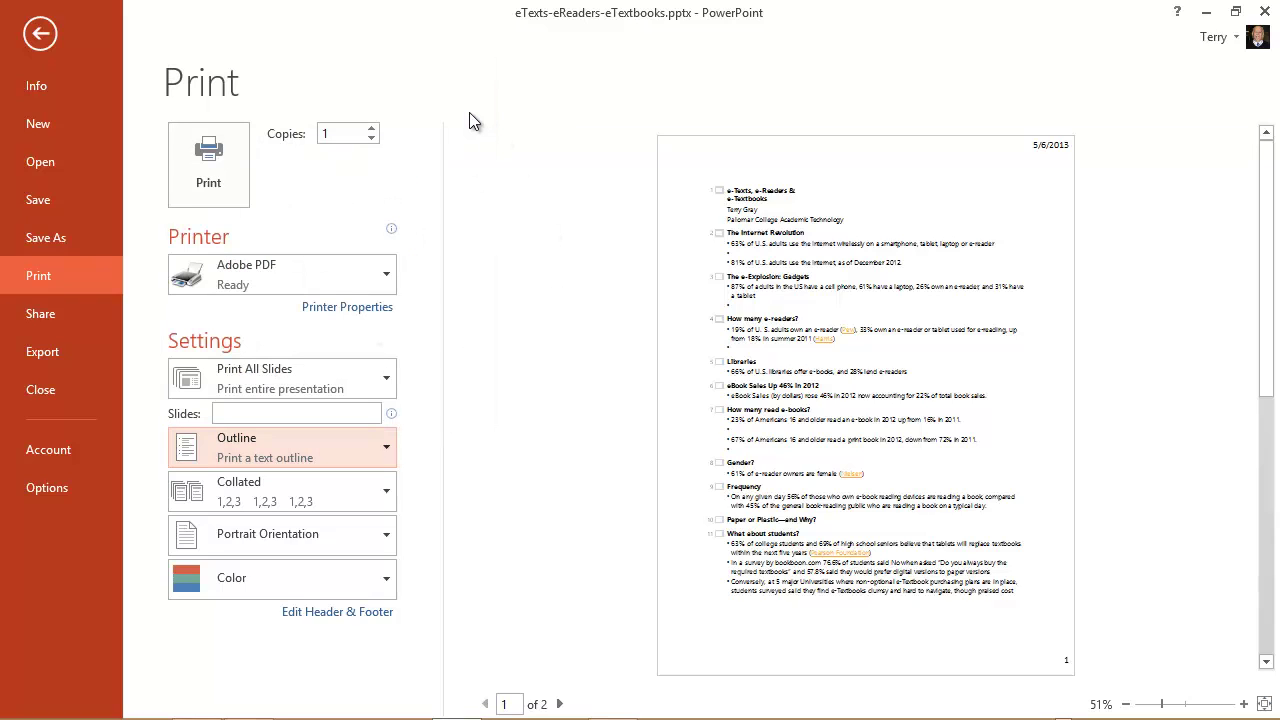
{"action": "left_click", "coordinate": [559, 704]}
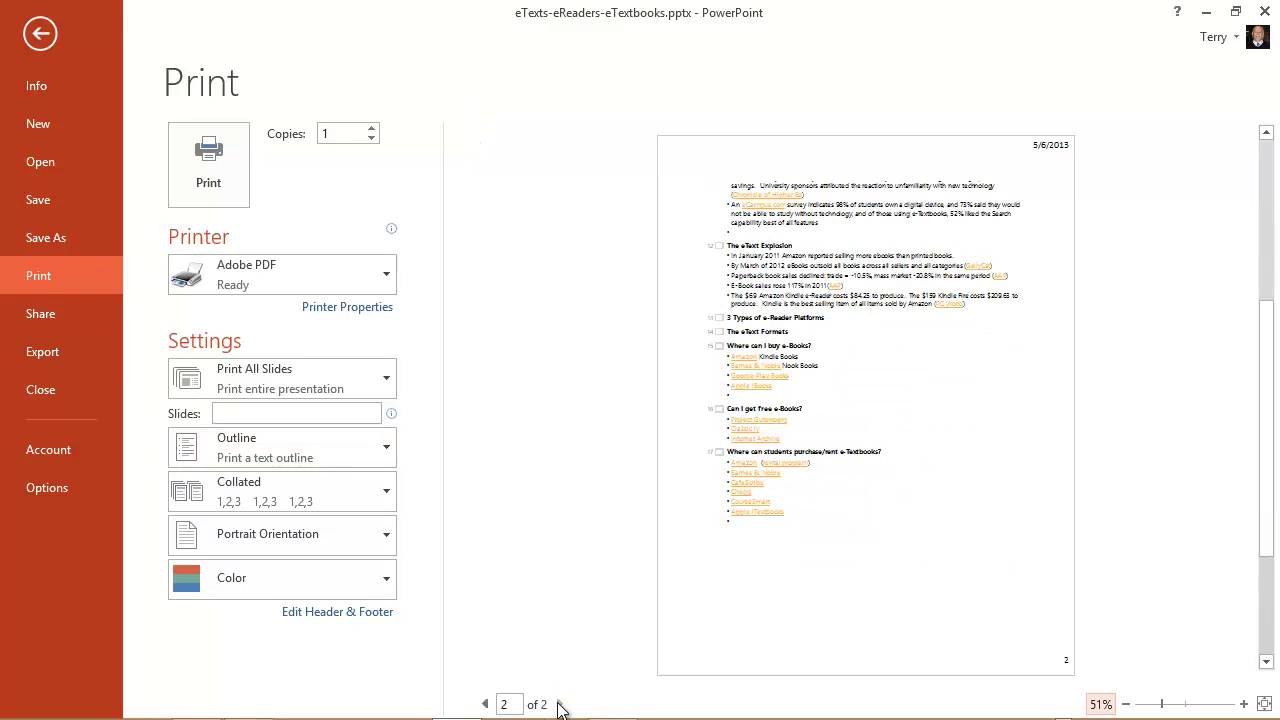
{"action": "left_click", "coordinate": [485, 704]}
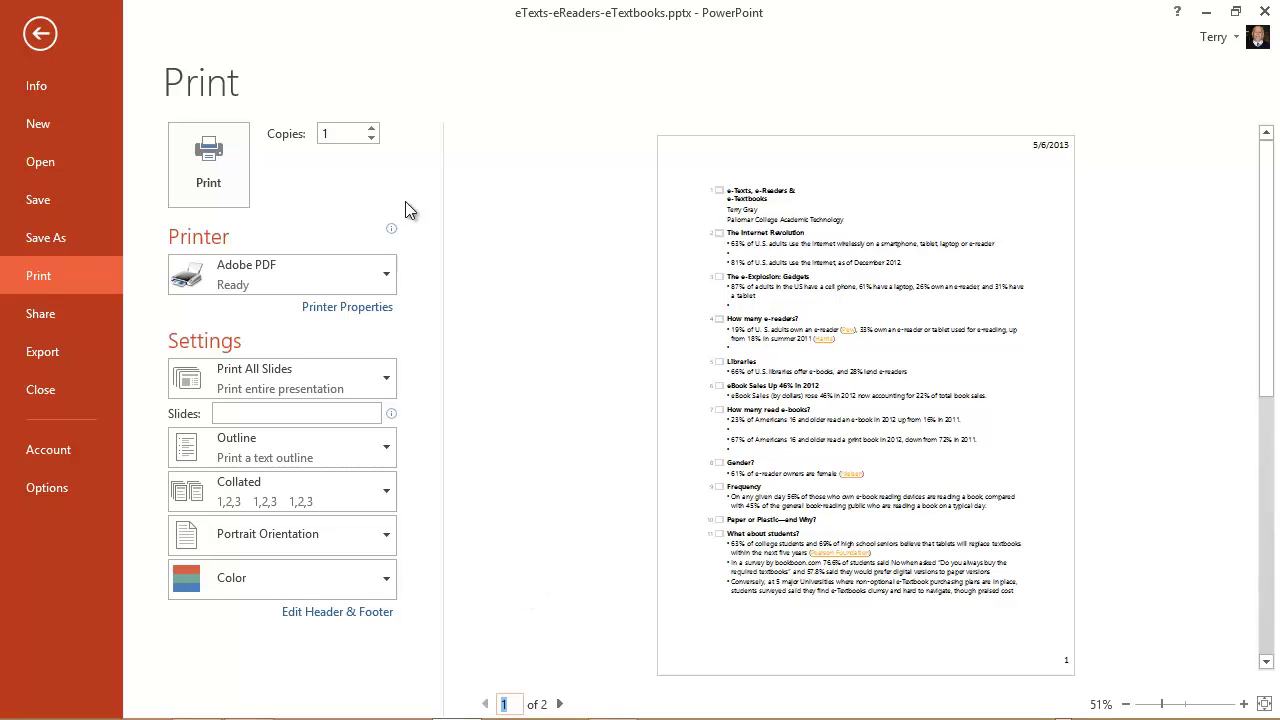
{"action": "left_click", "coordinate": [42, 35]}
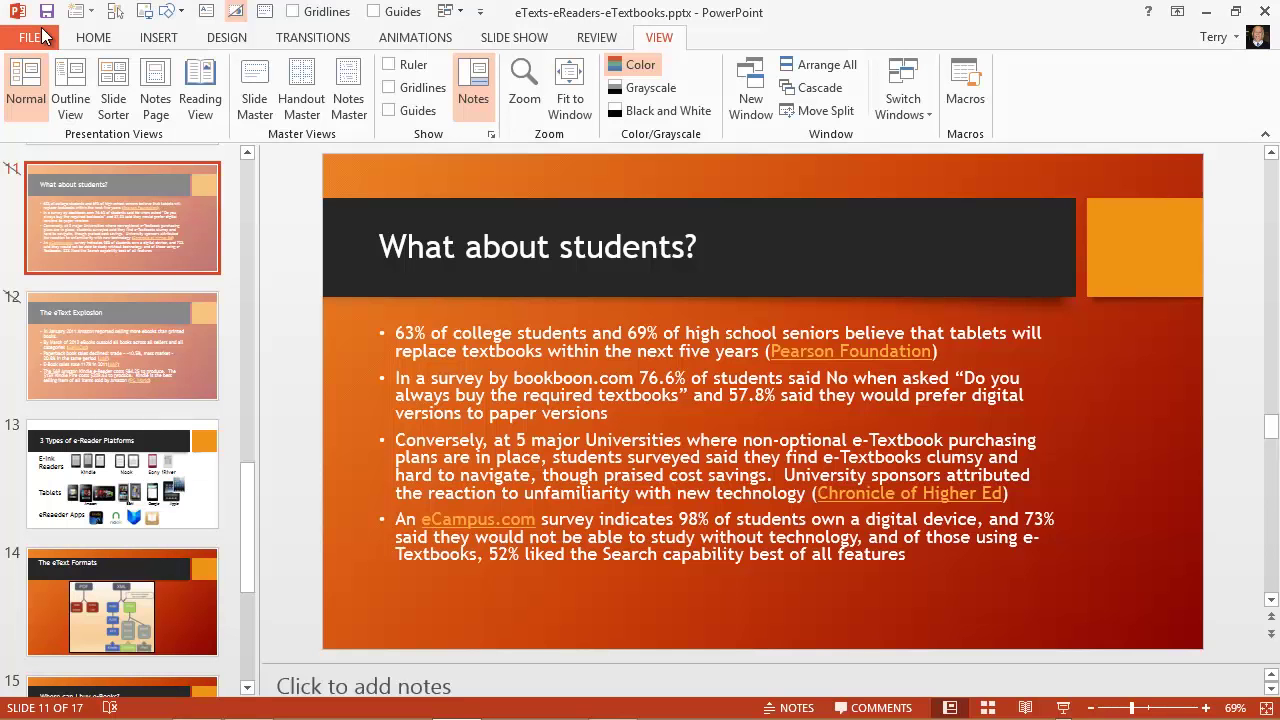
Step: Switch to Slide Sorter view, showing all slides with 11 and 12 marked hidden
{"action": "left_click", "coordinate": [122, 90]}
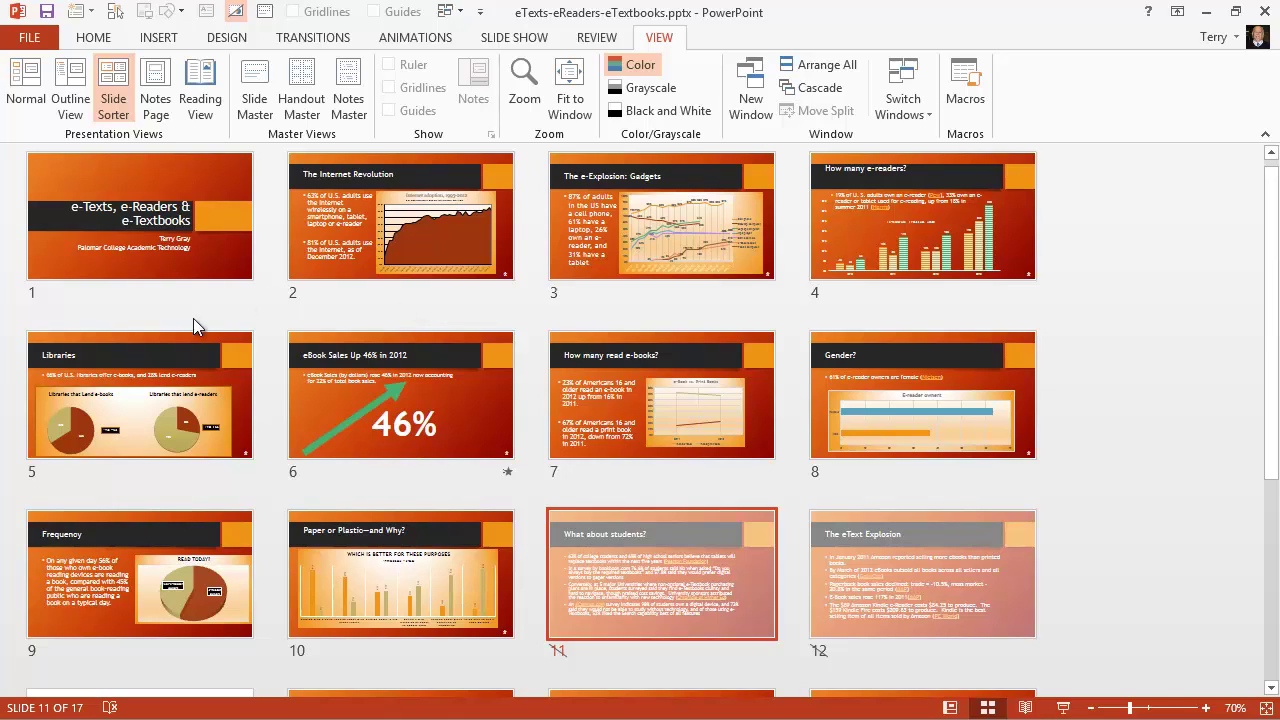
{"action": "left_click", "coordinate": [137, 377]}
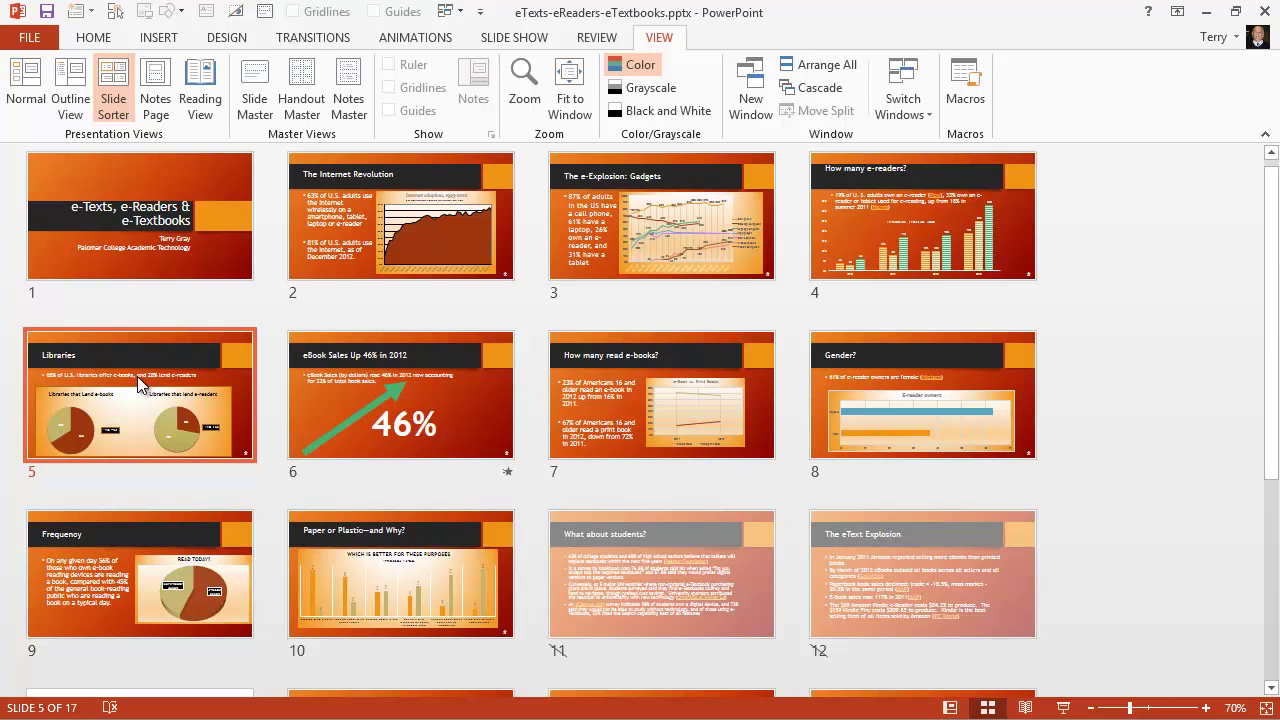
{"action": "left_click_drag", "start_coordinate": [146, 374], "coordinate": [384, 201]}
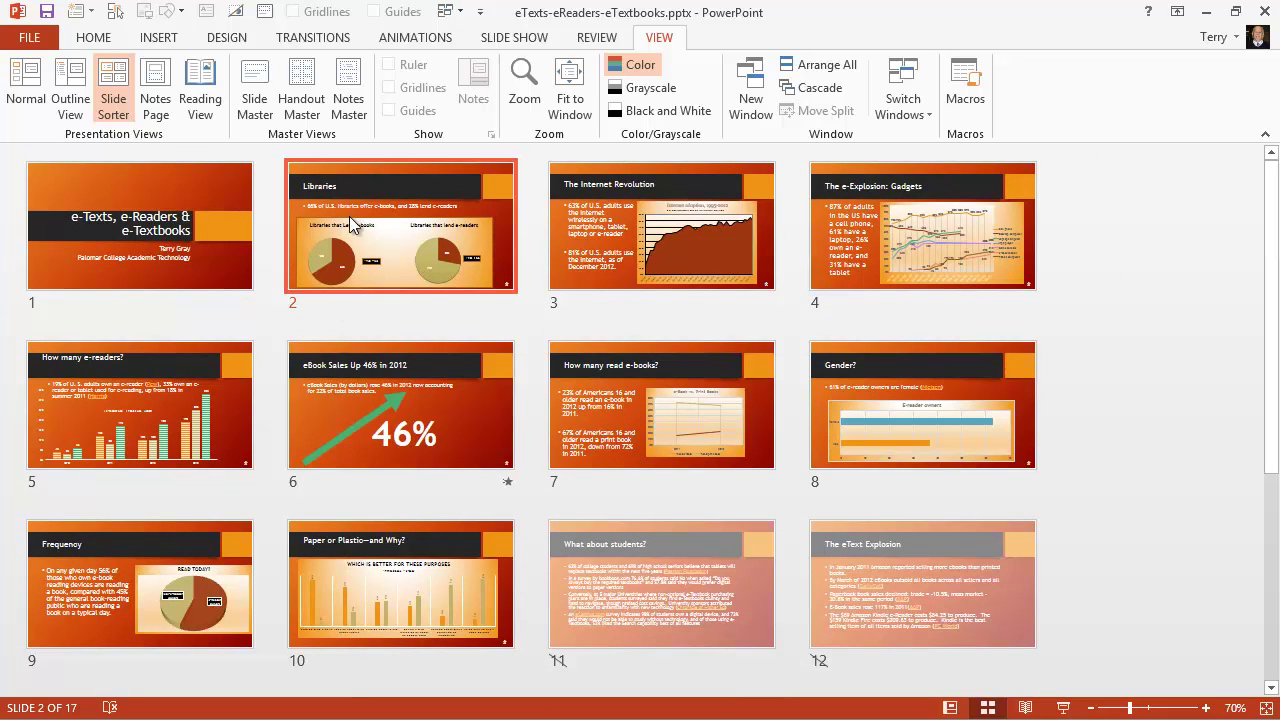
{"action": "left_click_drag", "start_coordinate": [349, 216], "coordinate": [90, 400]}
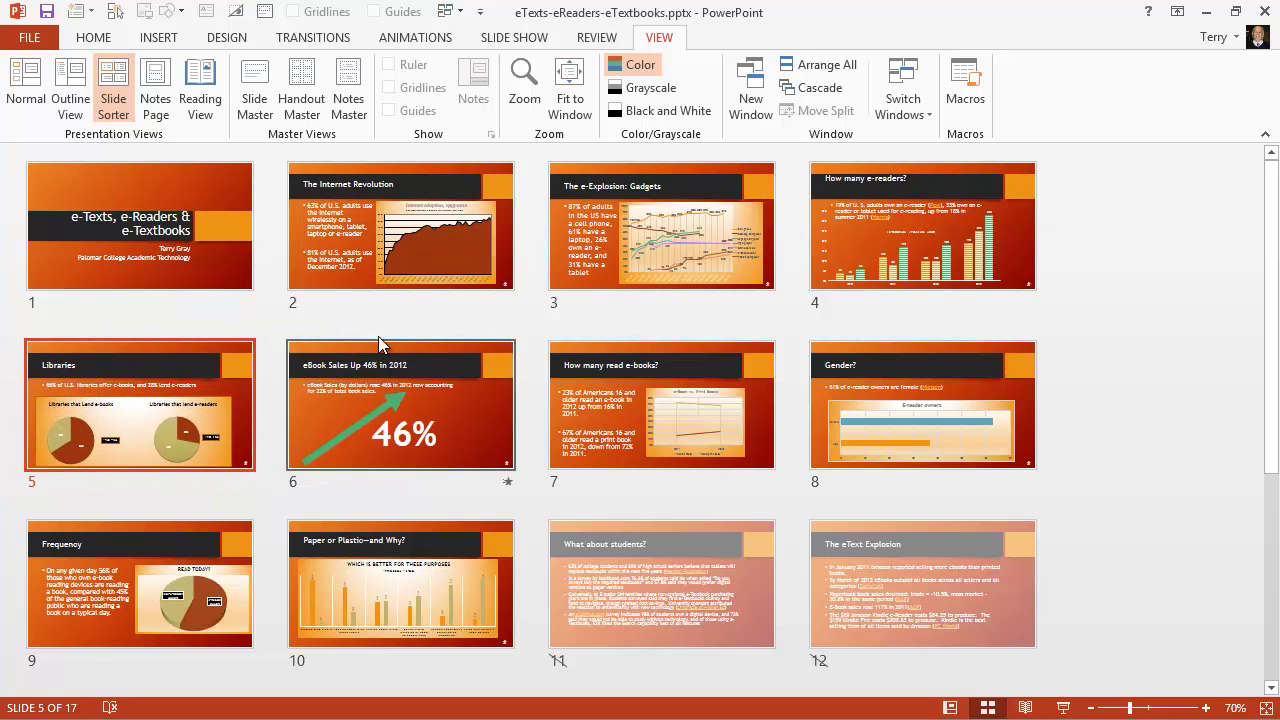
{"action": "left_click", "coordinate": [330, 260]}
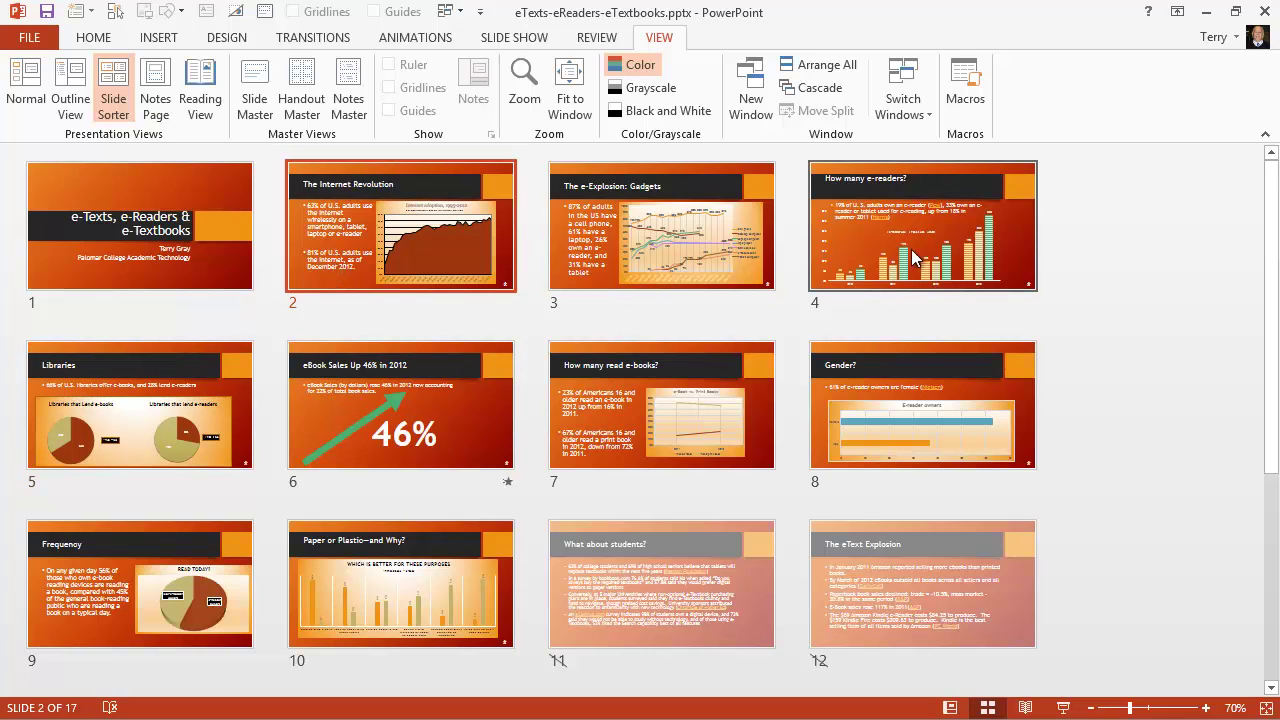
{"action": "left_click", "coordinate": [935, 229], "text": "shift"}
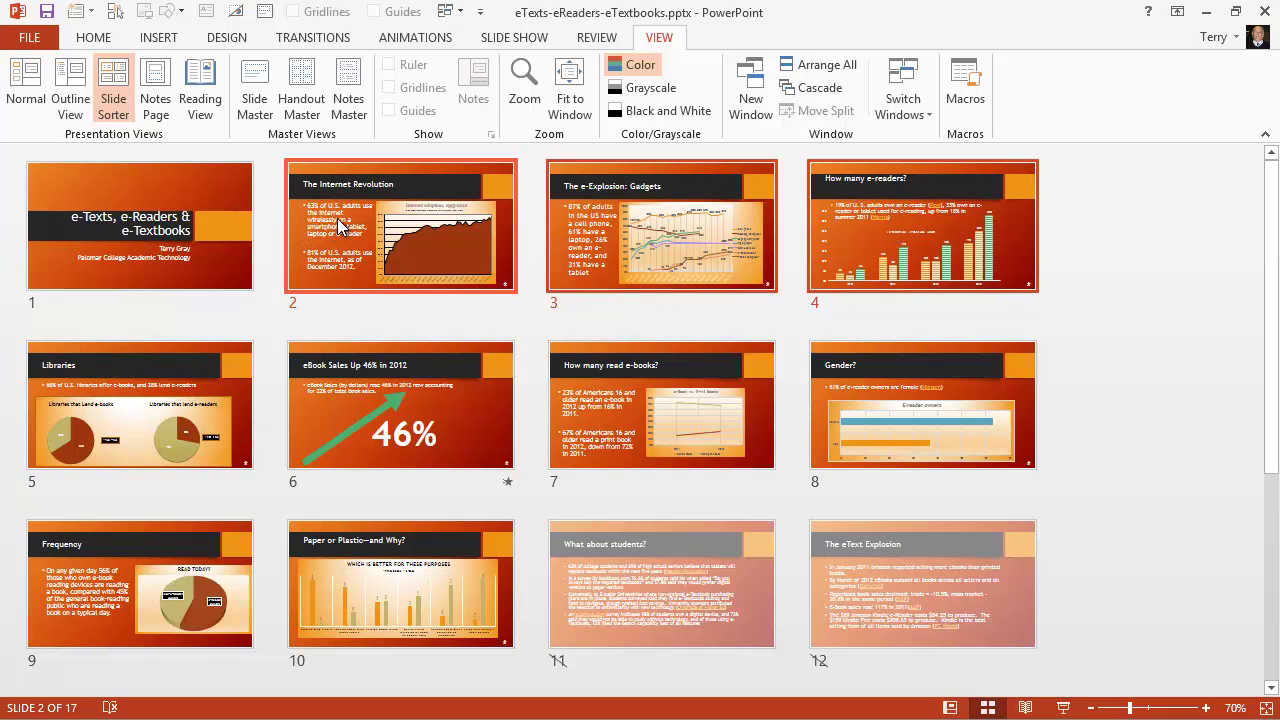
{"action": "left_click_drag", "start_coordinate": [338, 217], "coordinate": [336, 407]}
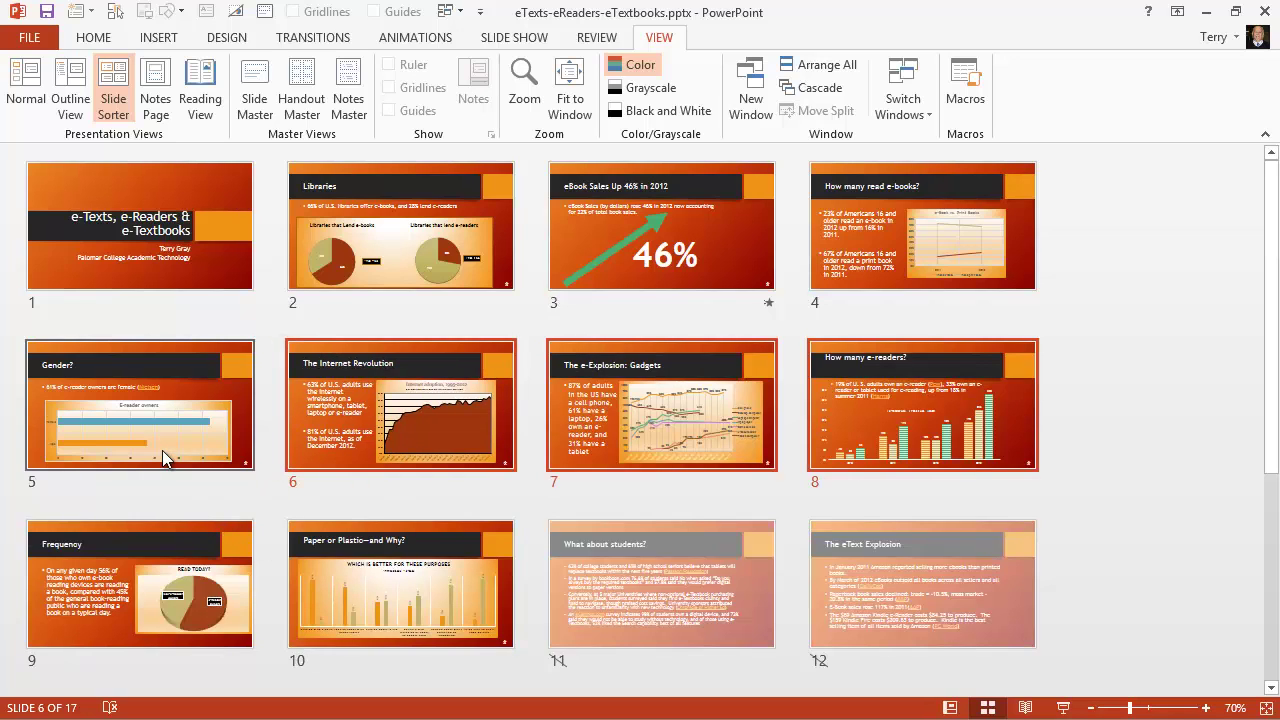
{"action": "key", "text": "ctrl+Up"}
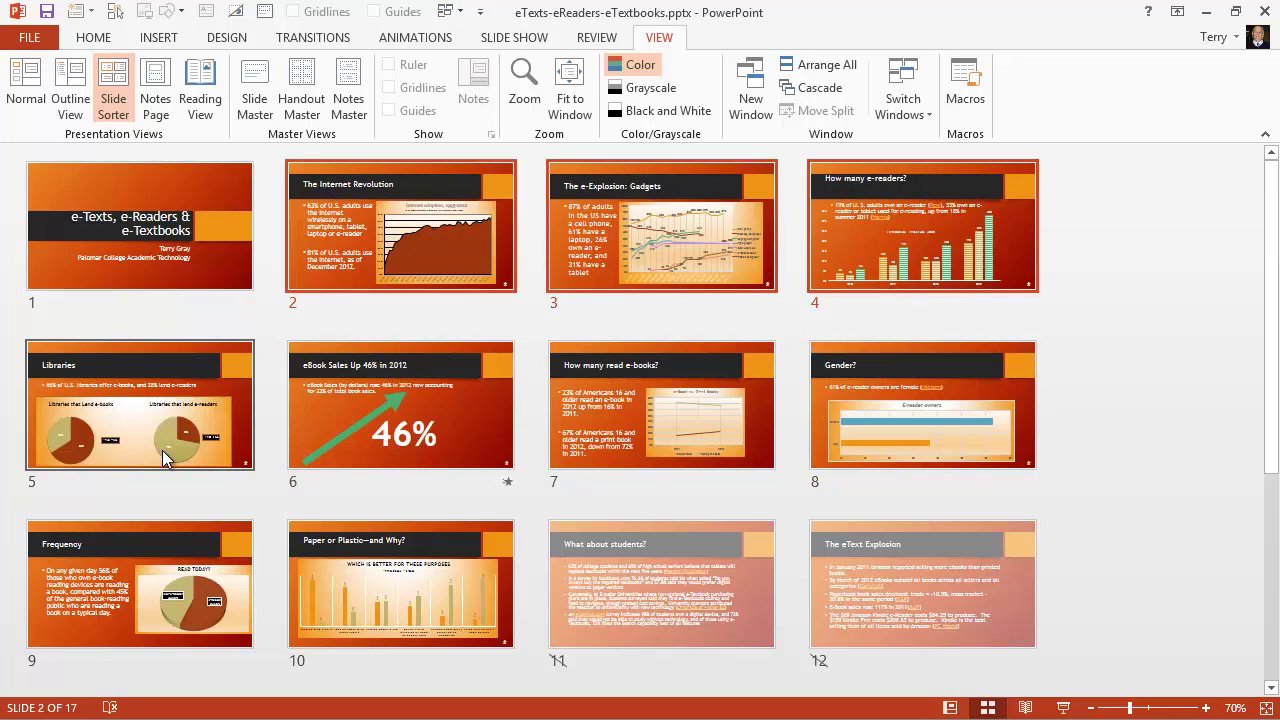
{"action": "left_click", "coordinate": [1158, 321]}
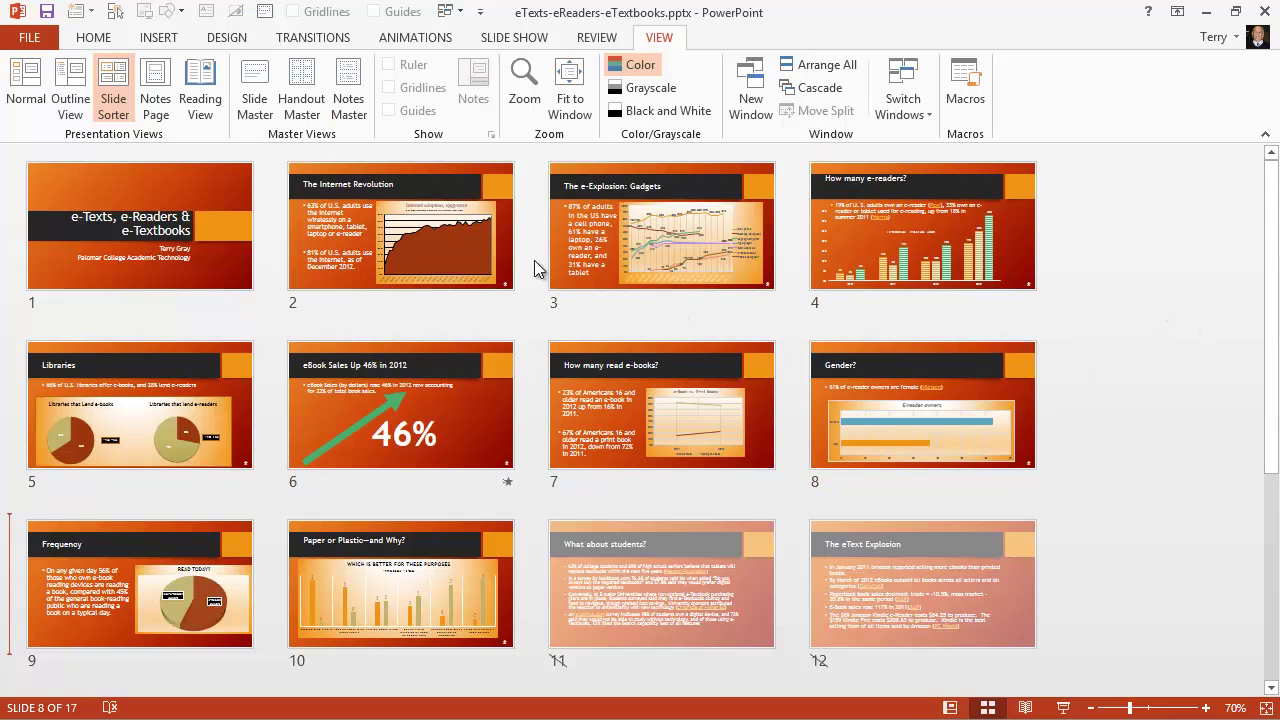
{"action": "left_click", "coordinate": [336, 254]}
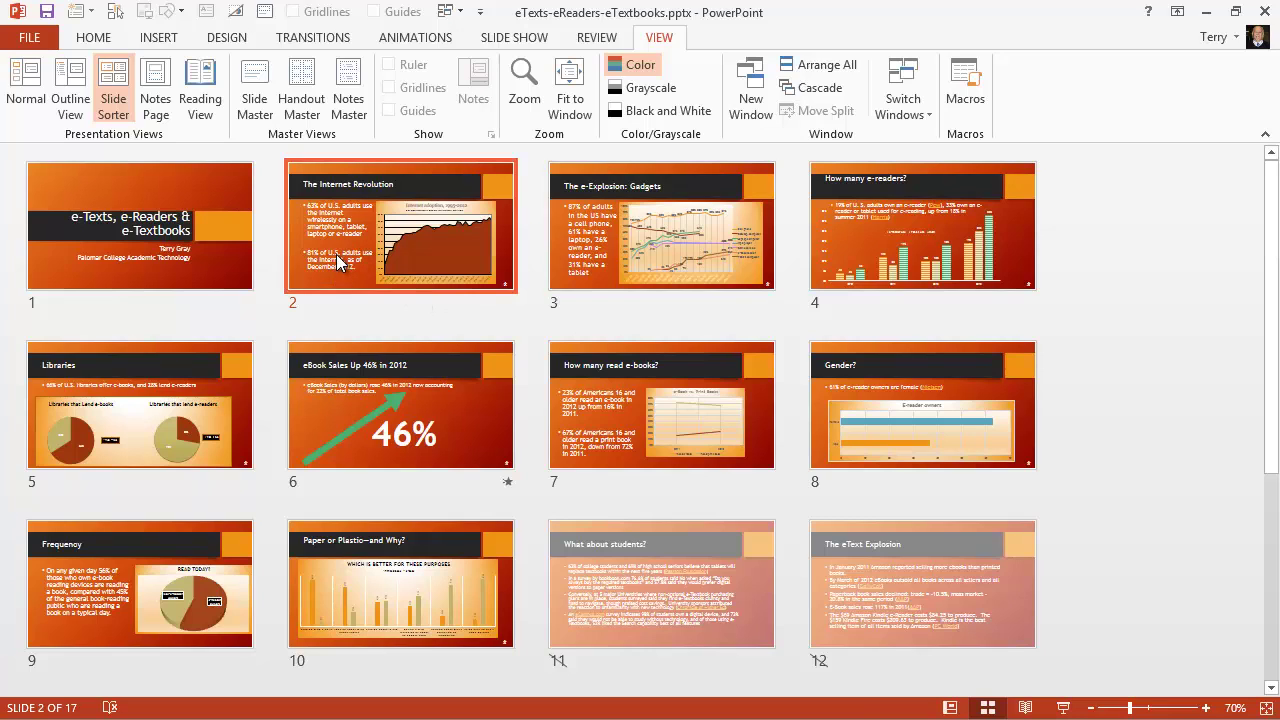
{"action": "left_click", "coordinate": [934, 237], "text": "ctrl"}
{"action": "left_click", "coordinate": [920, 414], "text": "ctrl"}
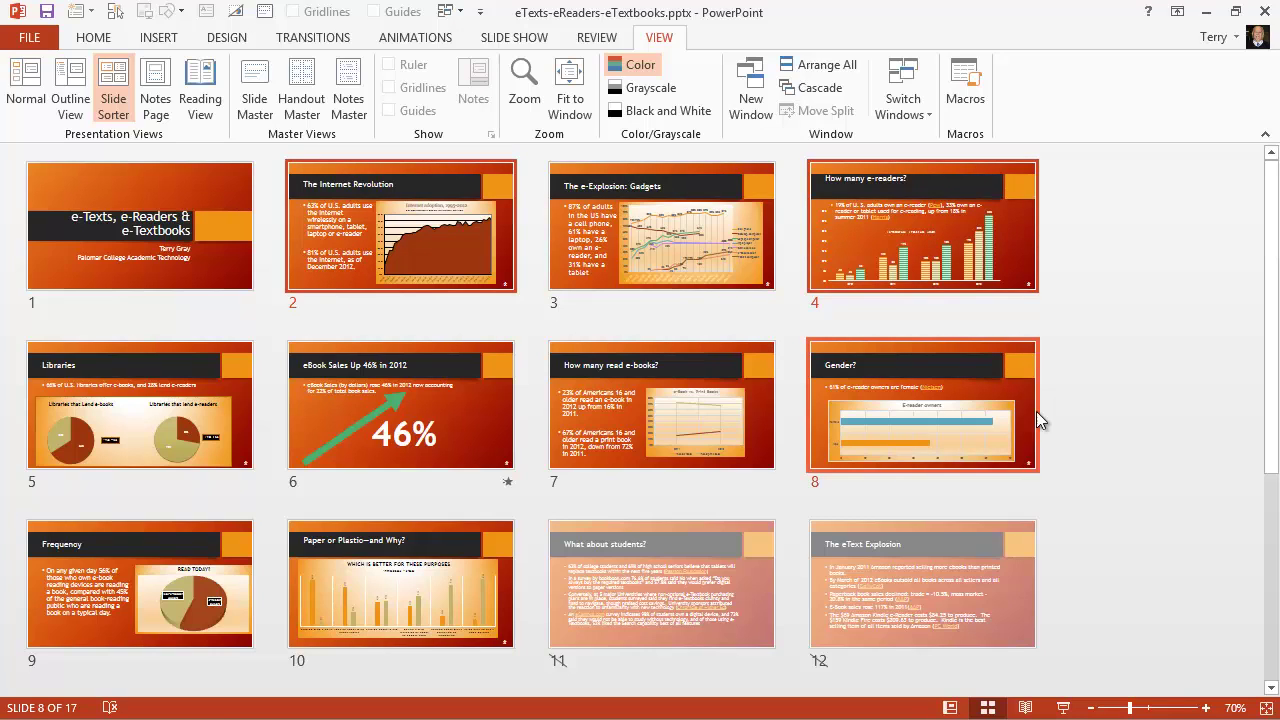
{"action": "left_click", "coordinate": [1154, 330]}
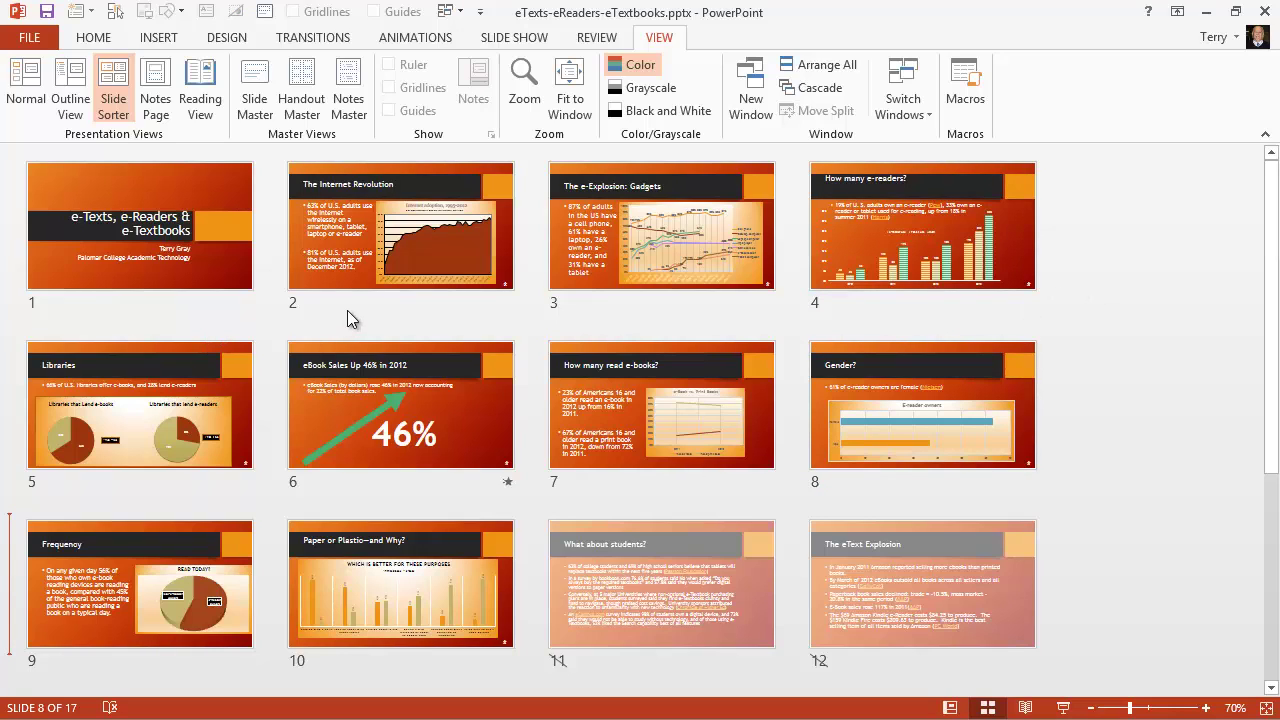
{"action": "left_click", "coordinate": [330, 230]}
{"action": "right_click", "coordinate": [330, 230]}
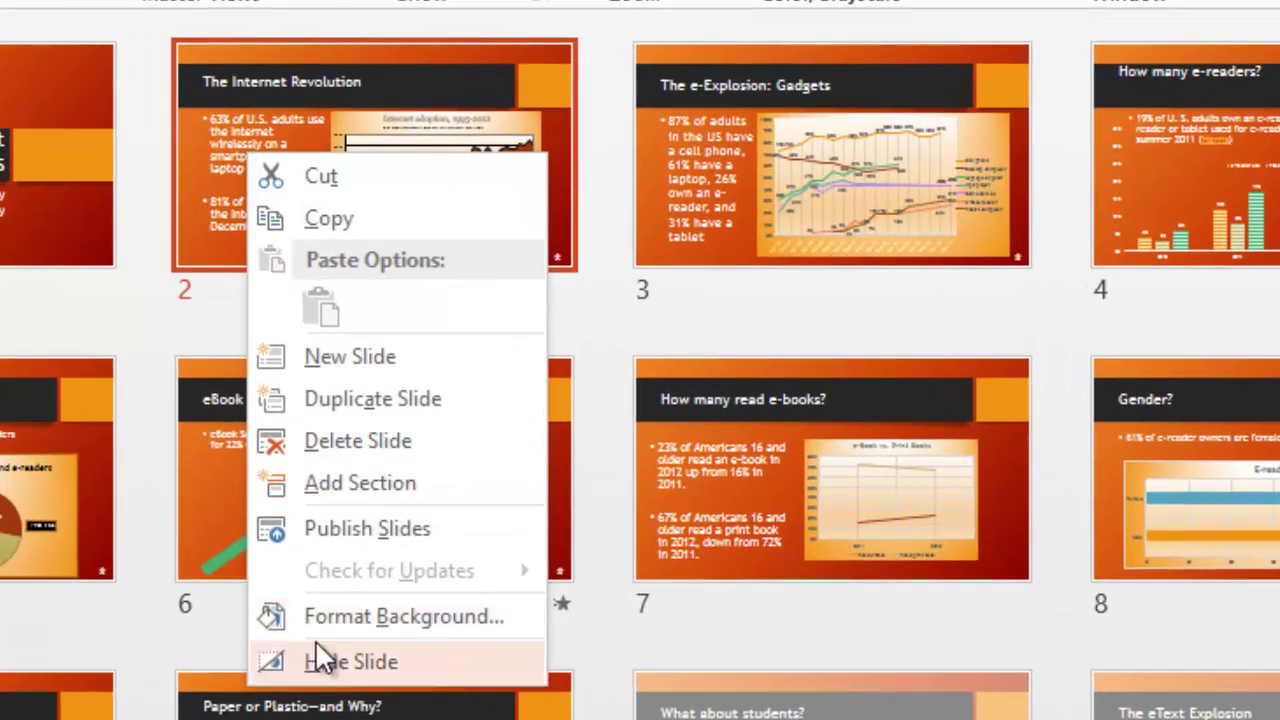
{"action": "left_click", "coordinate": [330, 662]}
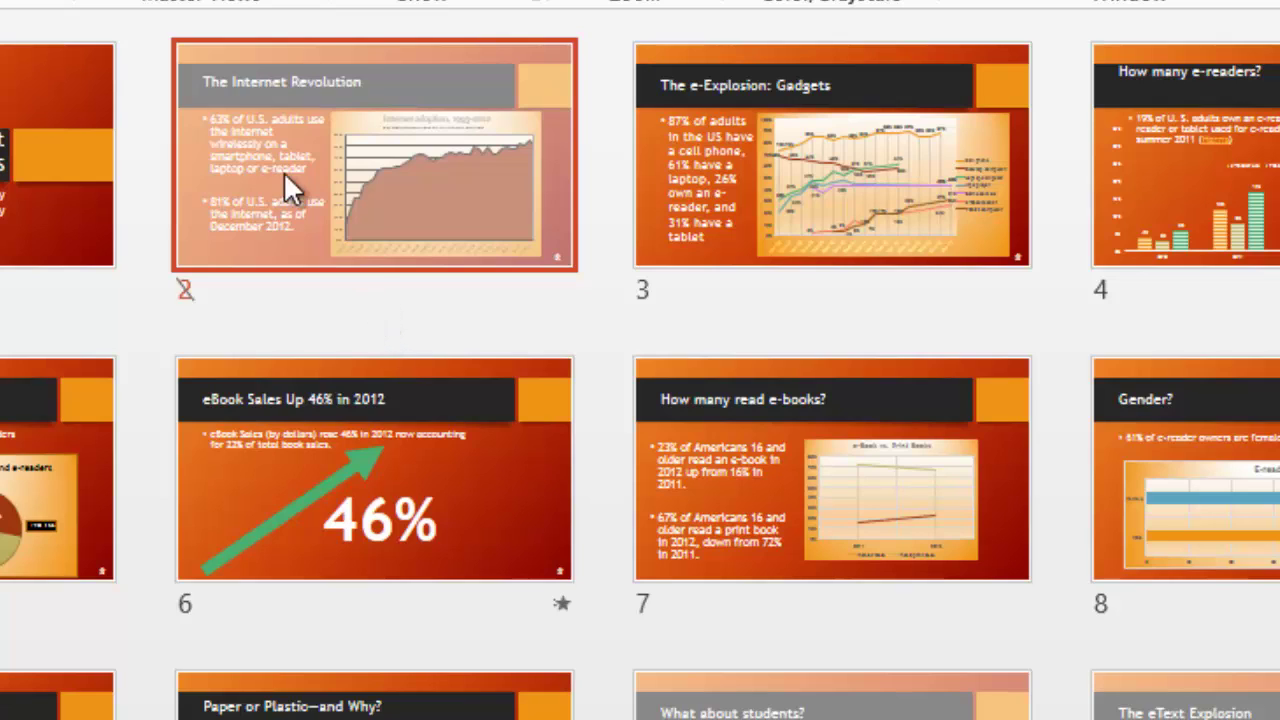
{"action": "right_click", "coordinate": [264, 122]}
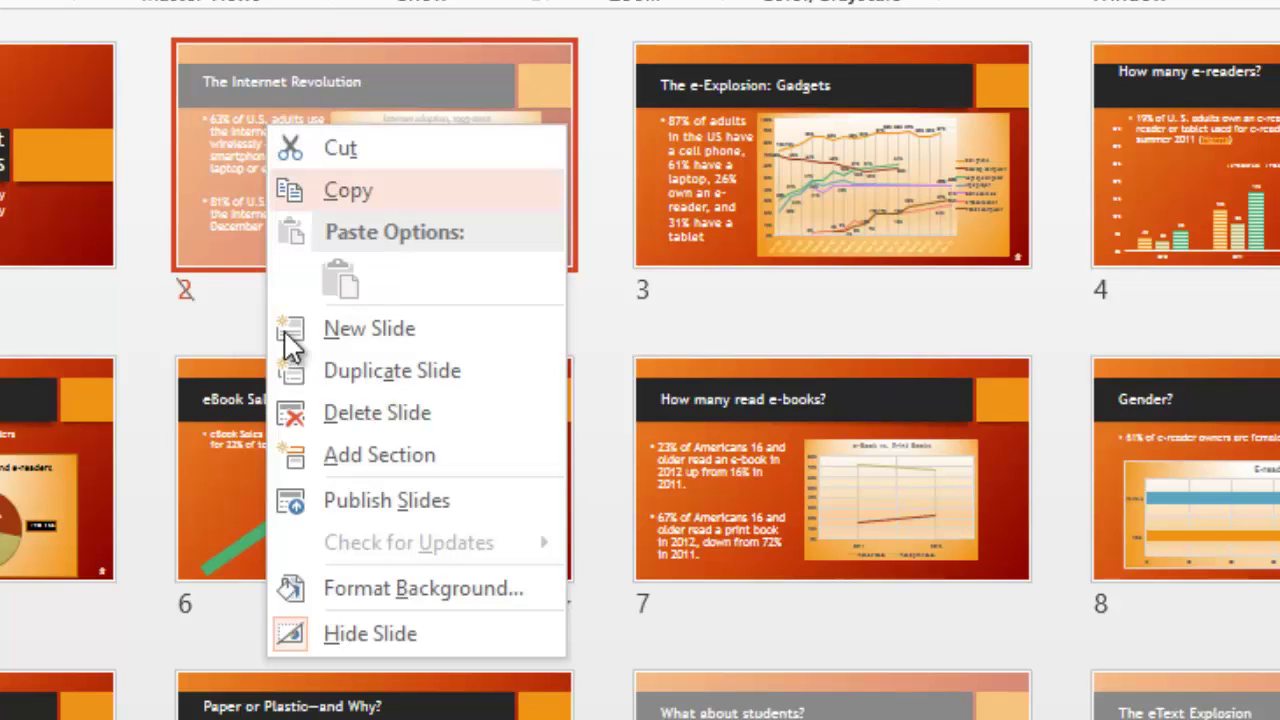
{"action": "left_click", "coordinate": [359, 631]}
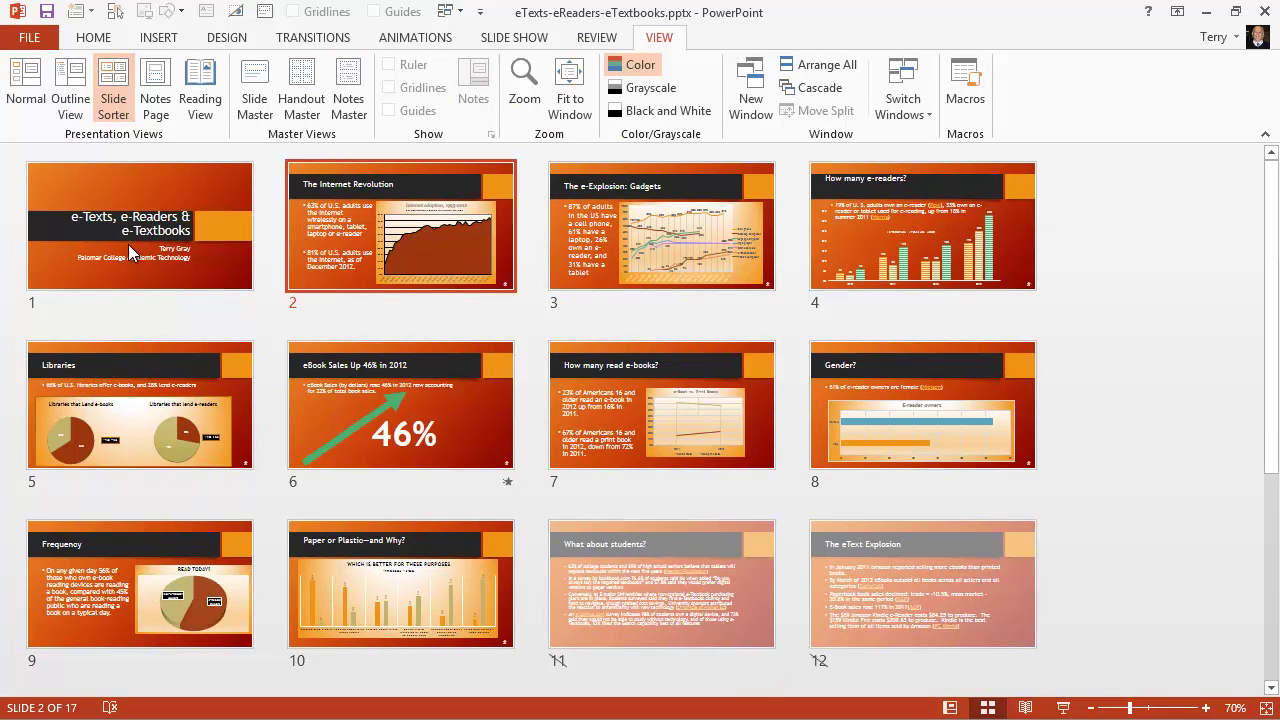
Step: Open Notes Page view, move to slide 3 'The e-Explosion: Gadgets', and edit its speaker notes
{"action": "left_click", "coordinate": [150, 80]}
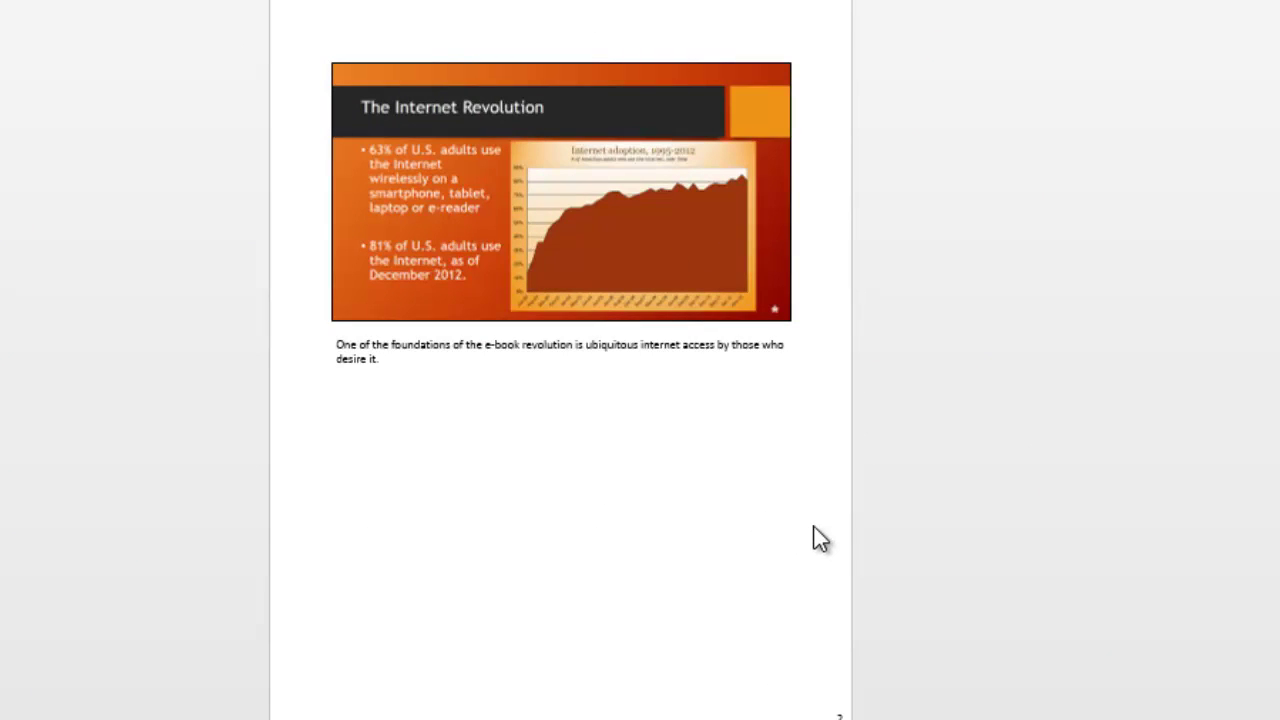
{"action": "key", "text": "Page_Down"}
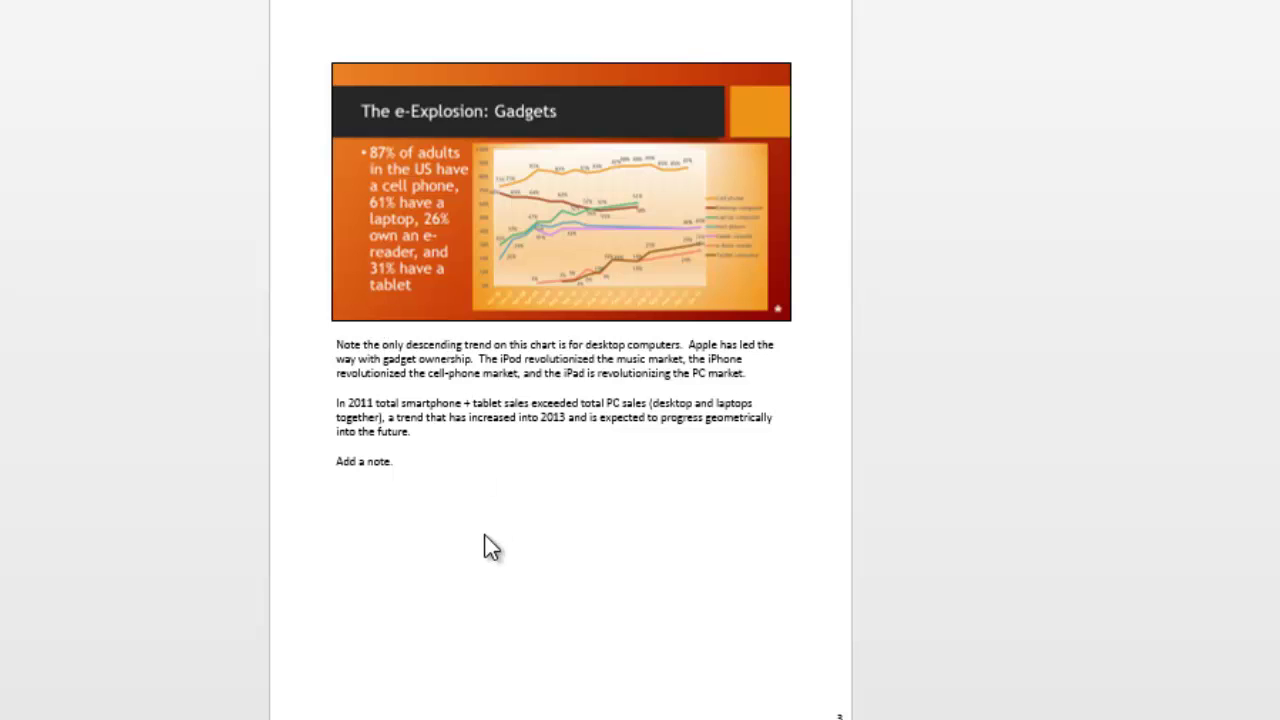
{"action": "left_click", "coordinate": [436, 467]}
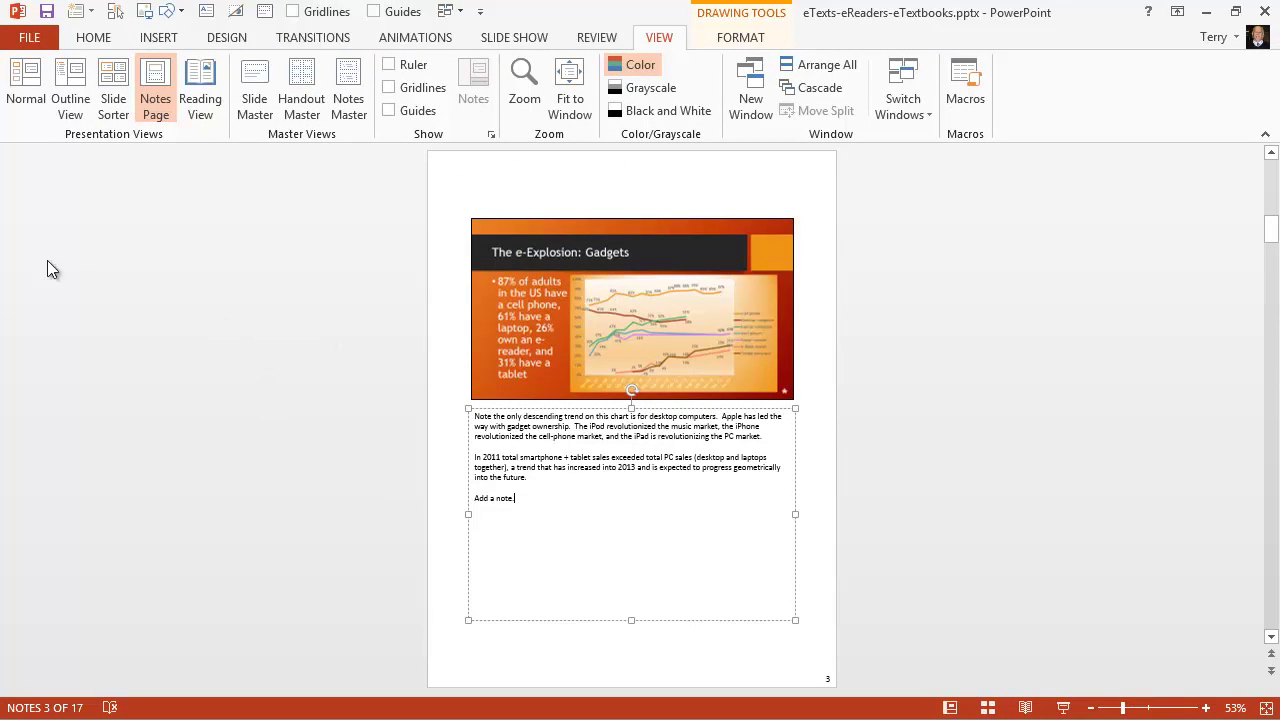
Step: Return to Normal view, then set the File > Print layout to Notes Pages
{"action": "left_click", "coordinate": [27, 82]}
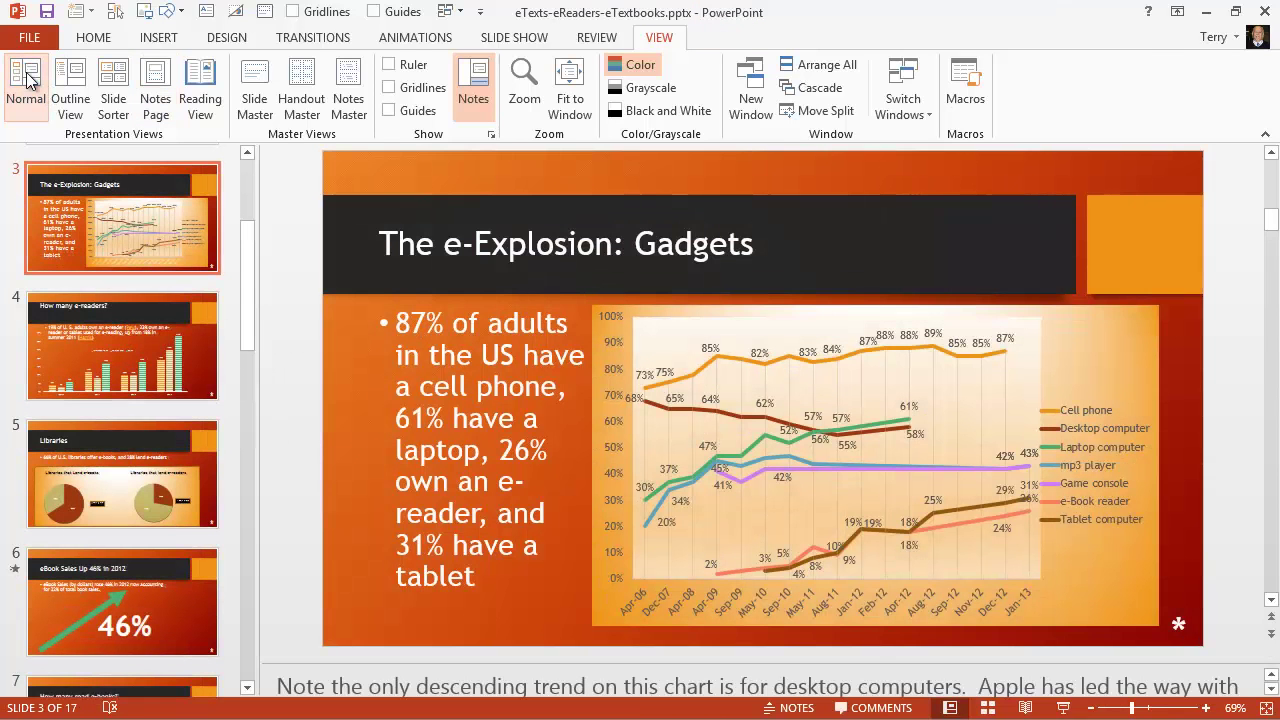
{"action": "left_click", "coordinate": [41, 38]}
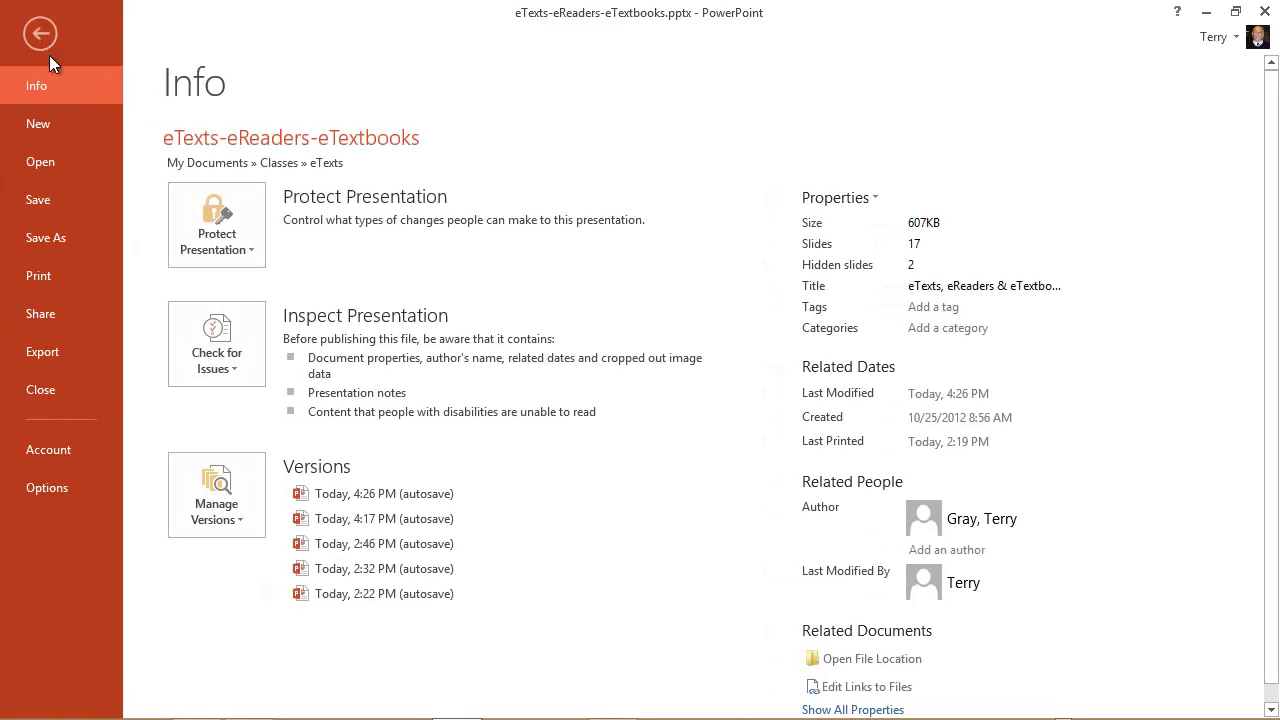
{"action": "left_click", "coordinate": [38, 278]}
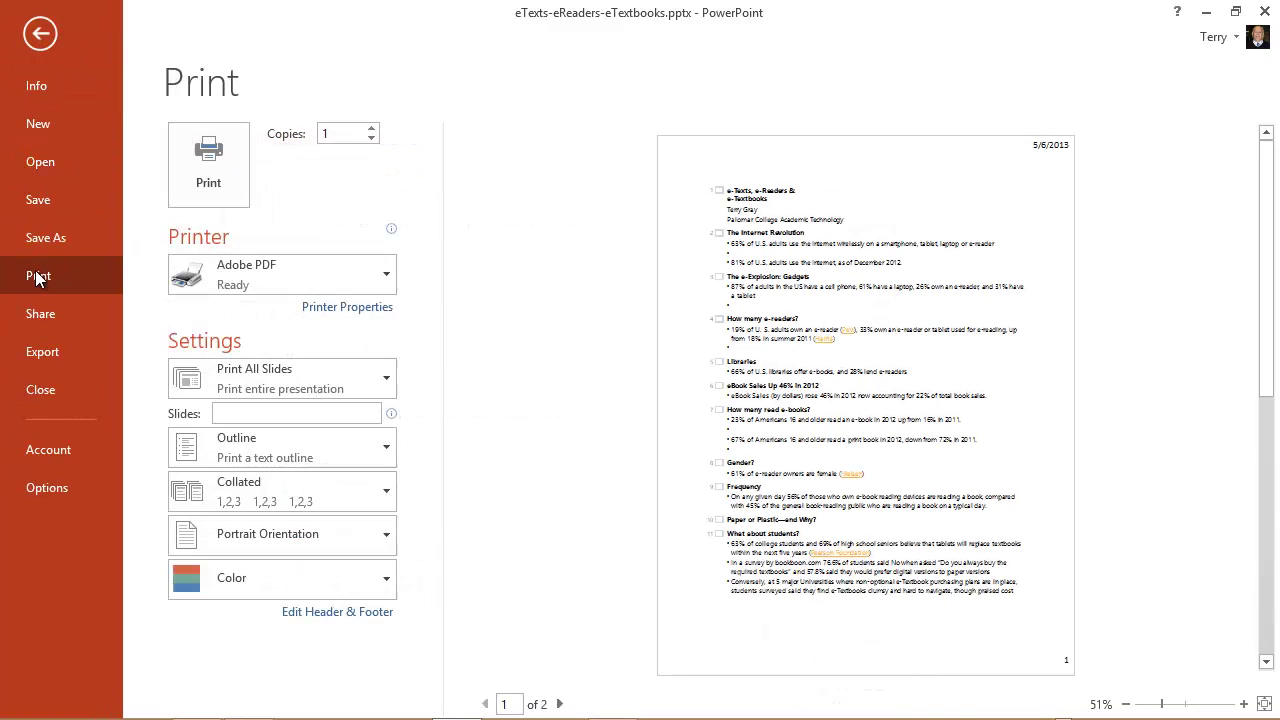
{"action": "left_click", "coordinate": [386, 451]}
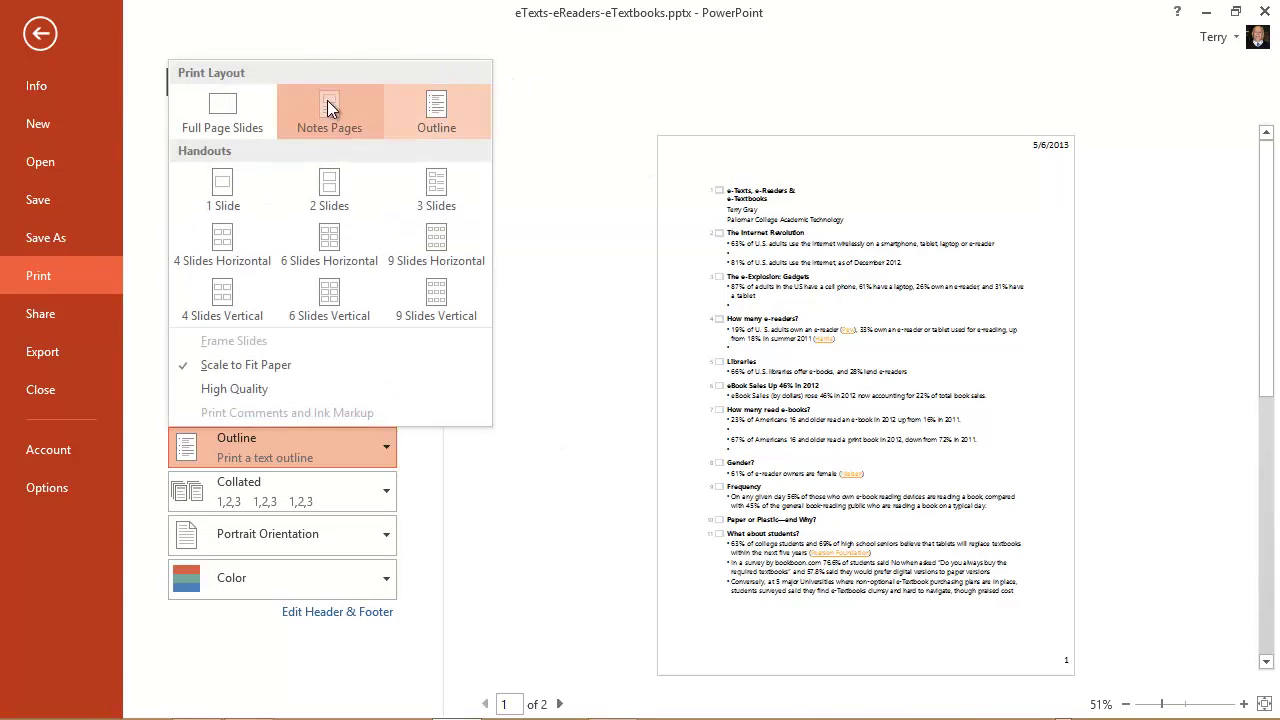
{"action": "left_click", "coordinate": [328, 100]}
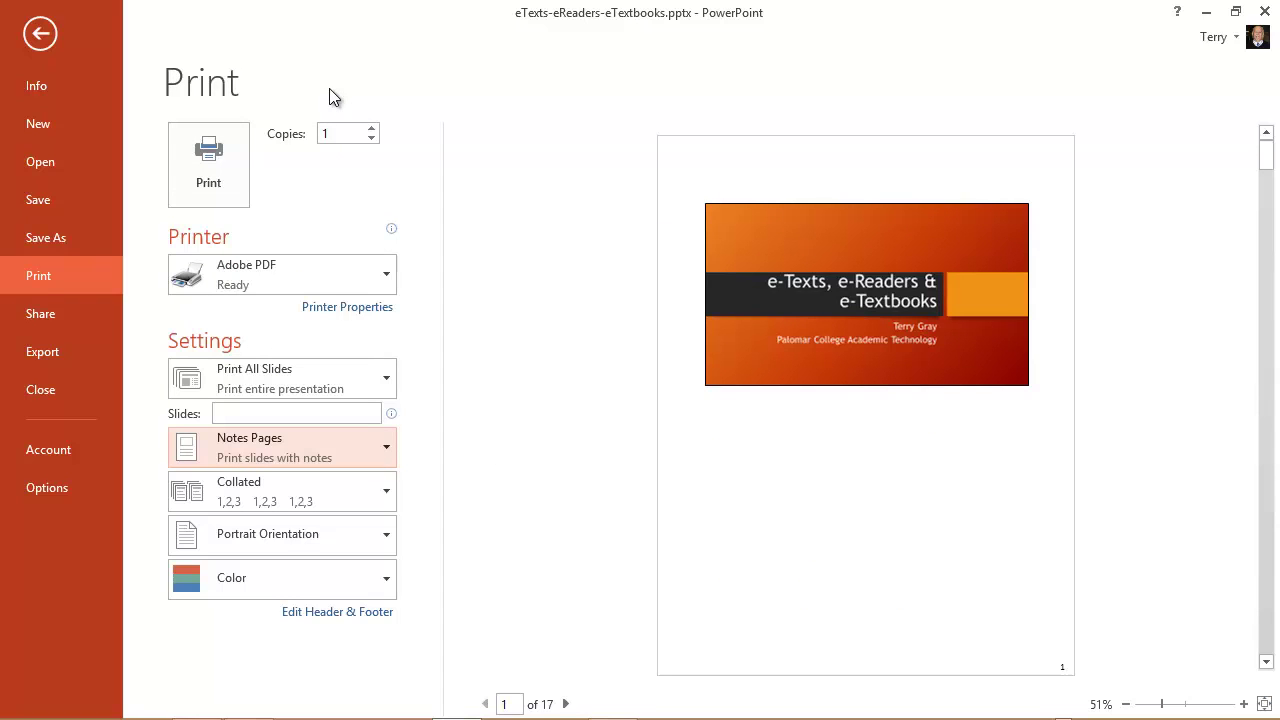
Step: Preview notes pages 2 and 3, start printing to PDF, then cancel the save dialog
{"action": "left_click", "coordinate": [565, 704]}
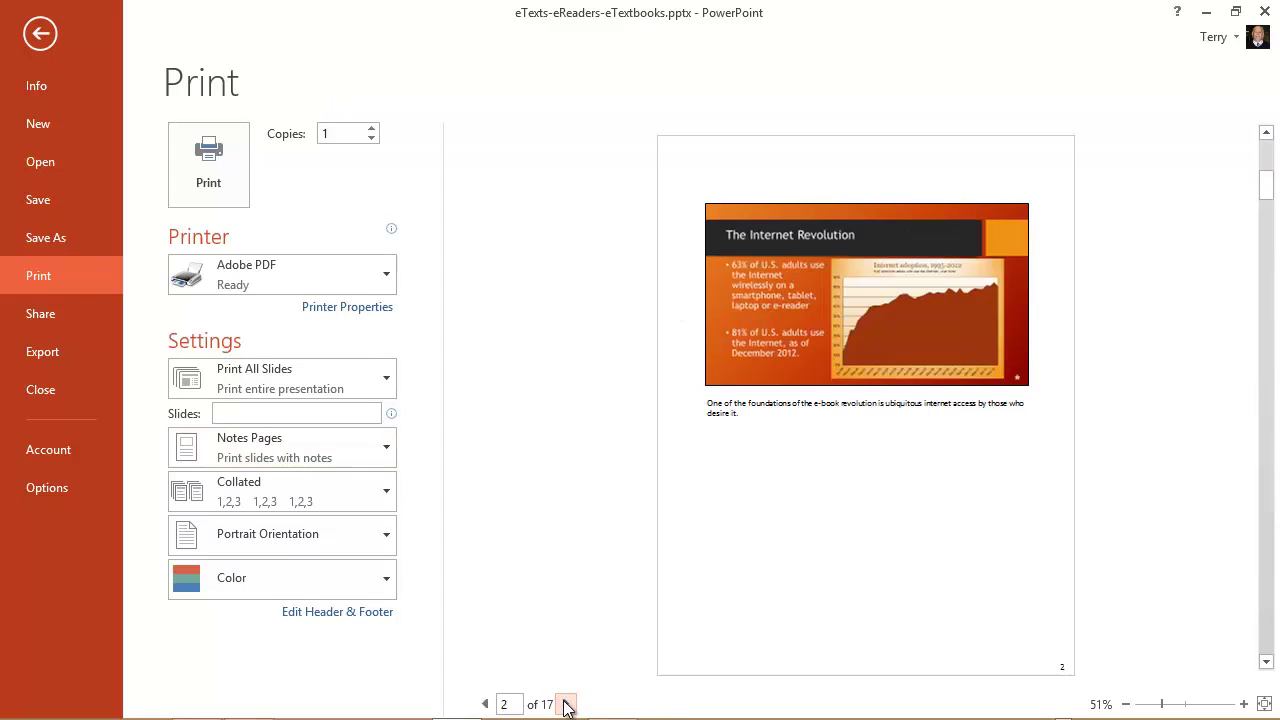
{"action": "left_click", "coordinate": [565, 704]}
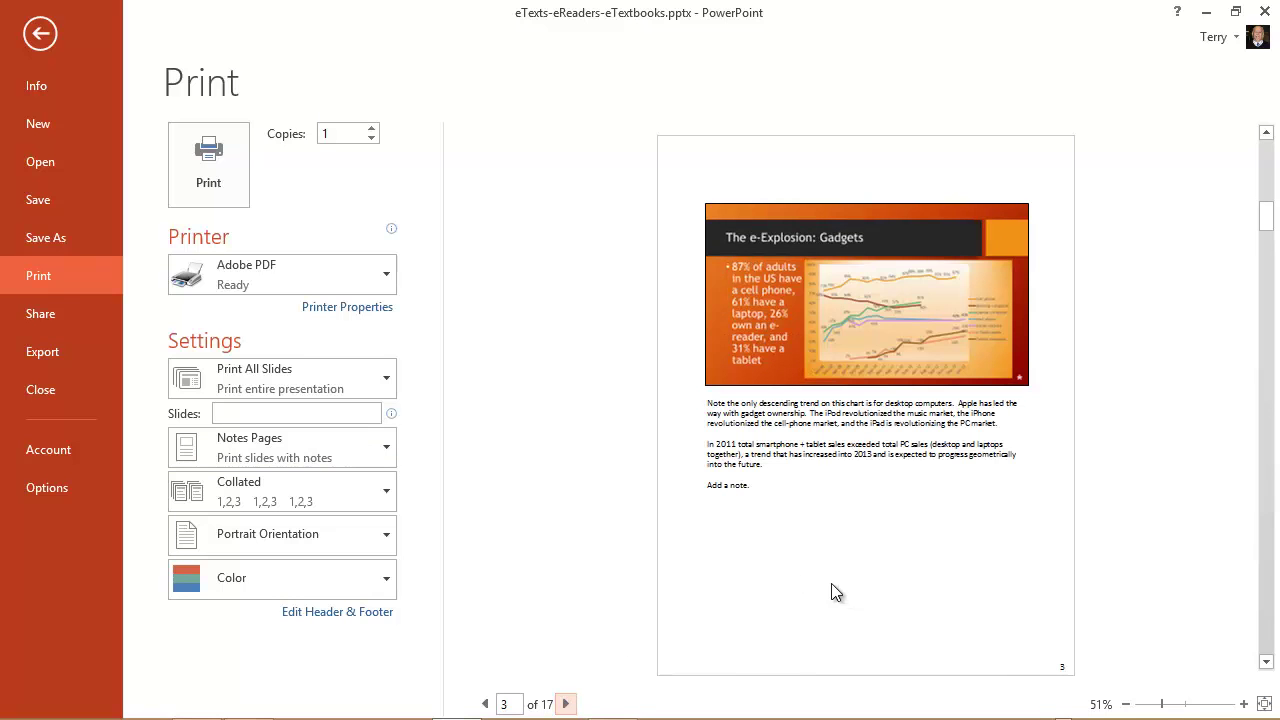
{"action": "left_click", "coordinate": [183, 167]}
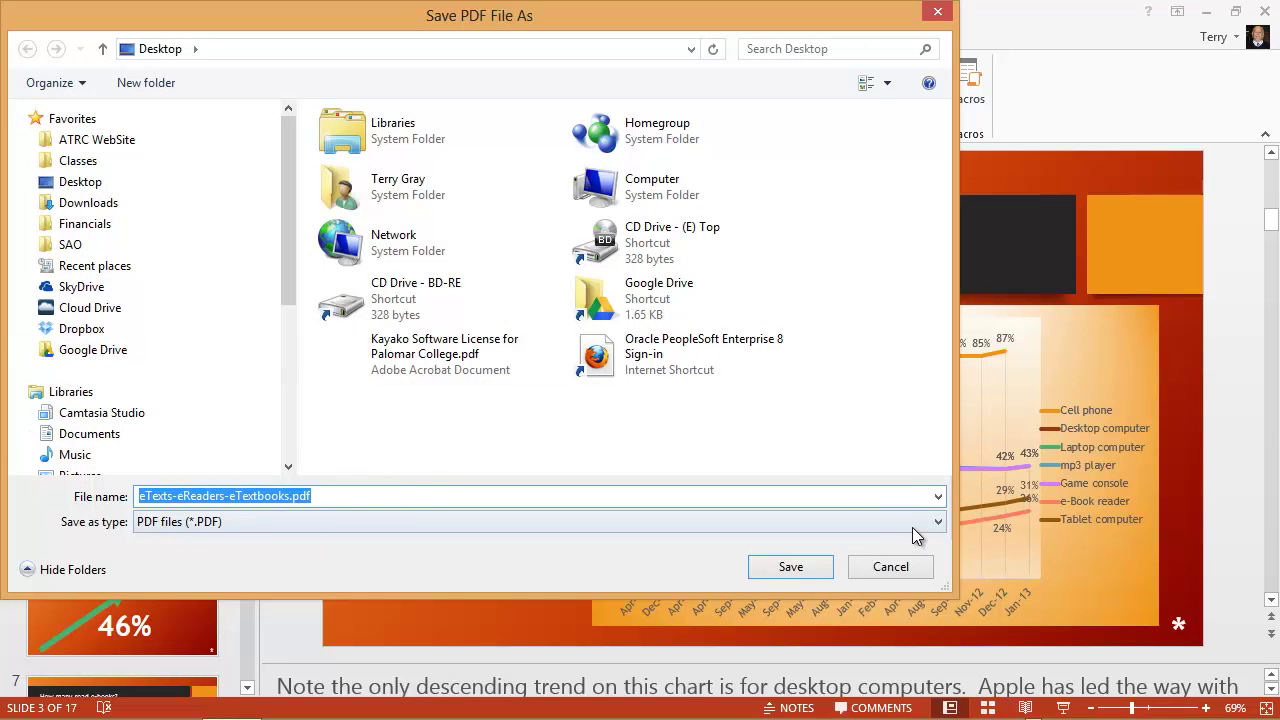
{"action": "left_click", "coordinate": [879, 566]}
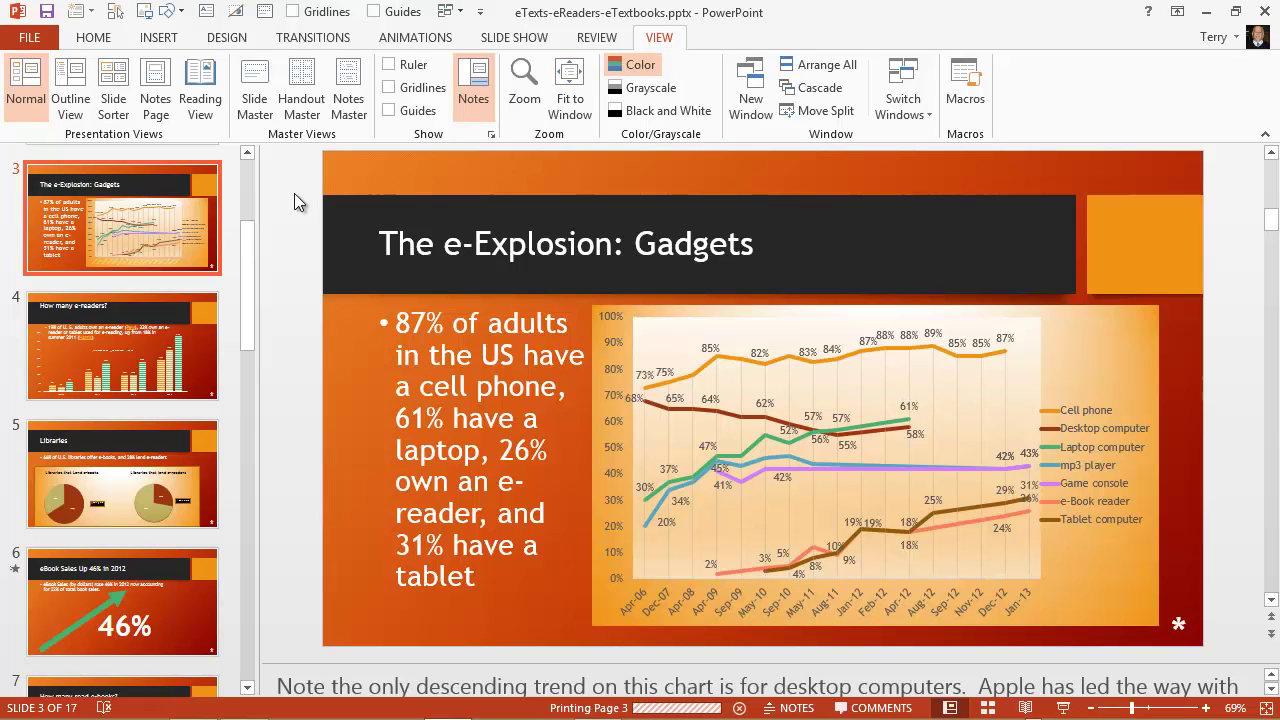
{"action": "left_click", "coordinate": [210, 92]}
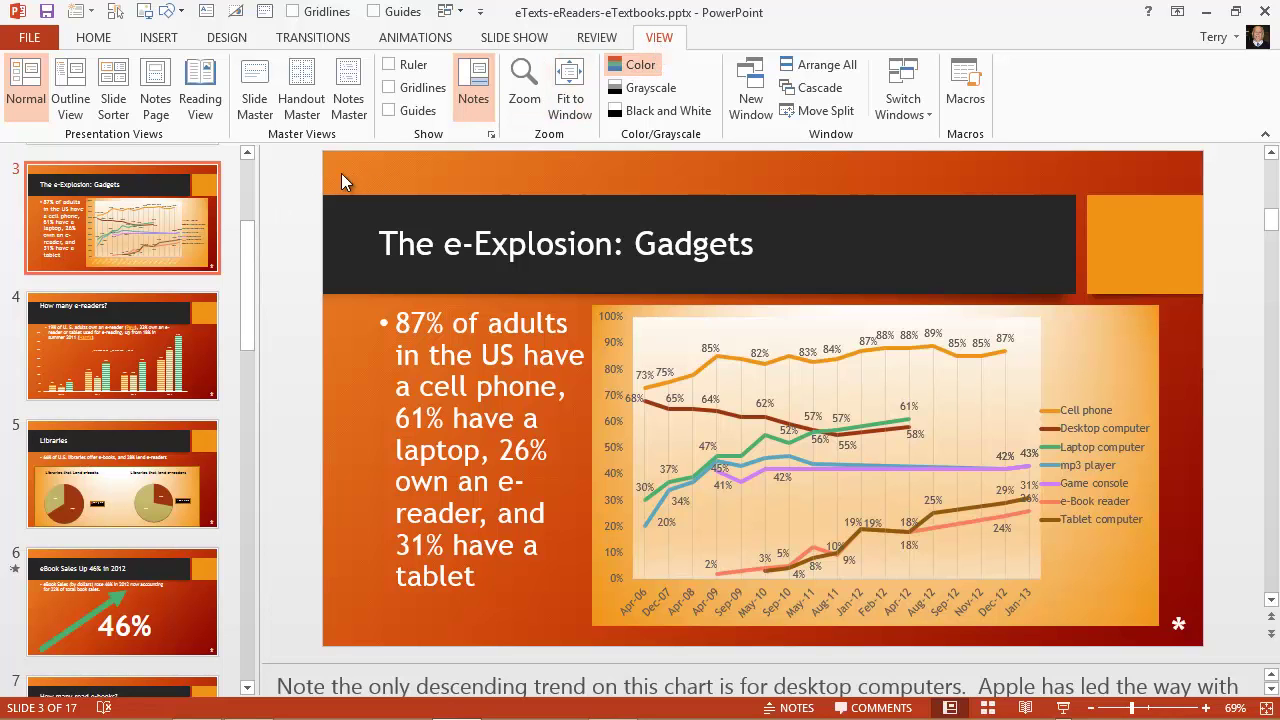
Step: Open Slide Master view and browse the master, Title Slide, Title and Content, and the white and orange layouts
{"action": "left_click", "coordinate": [255, 104]}
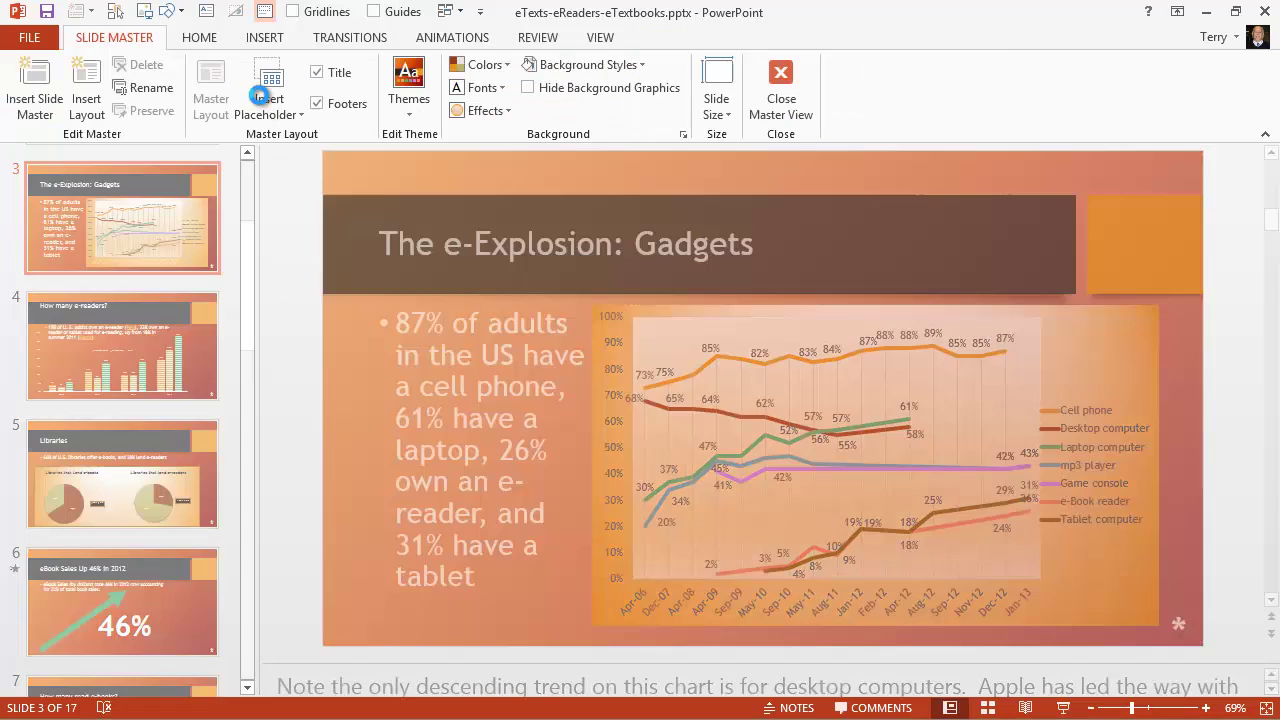
{"action": "left_click_drag", "start_coordinate": [253, 259], "coordinate": [249, 171]}
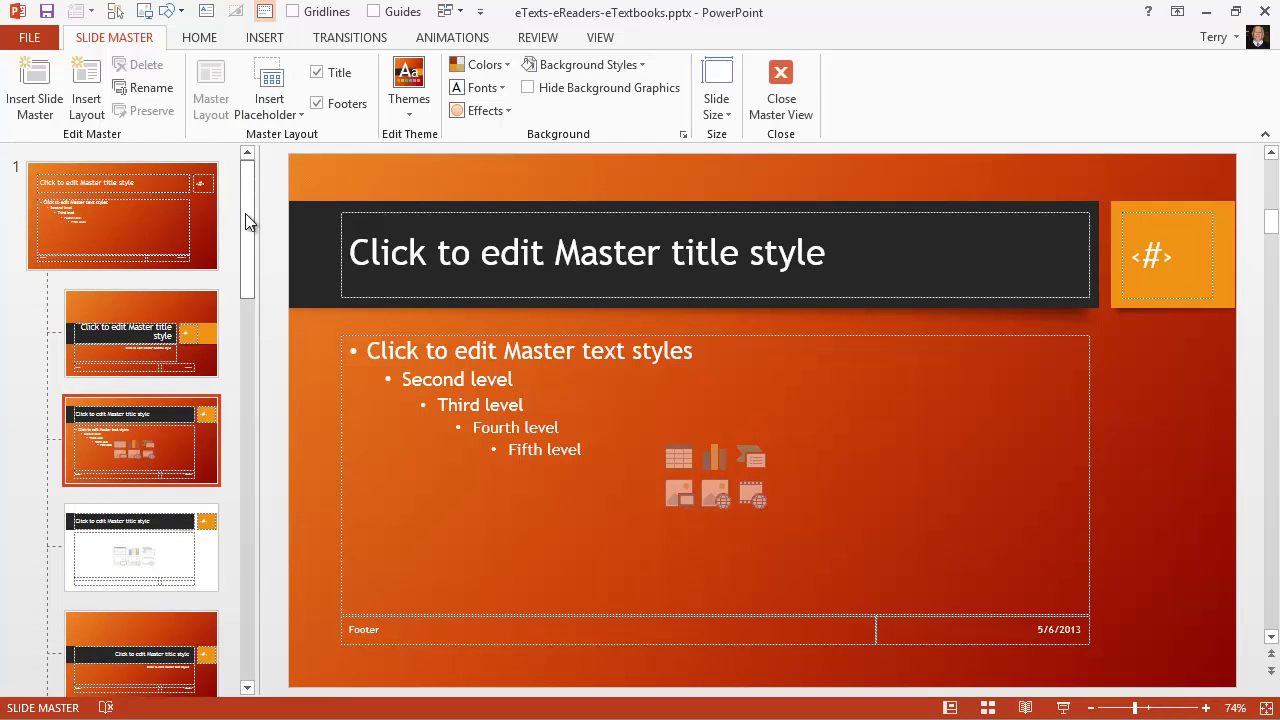
{"action": "left_click", "coordinate": [201, 226]}
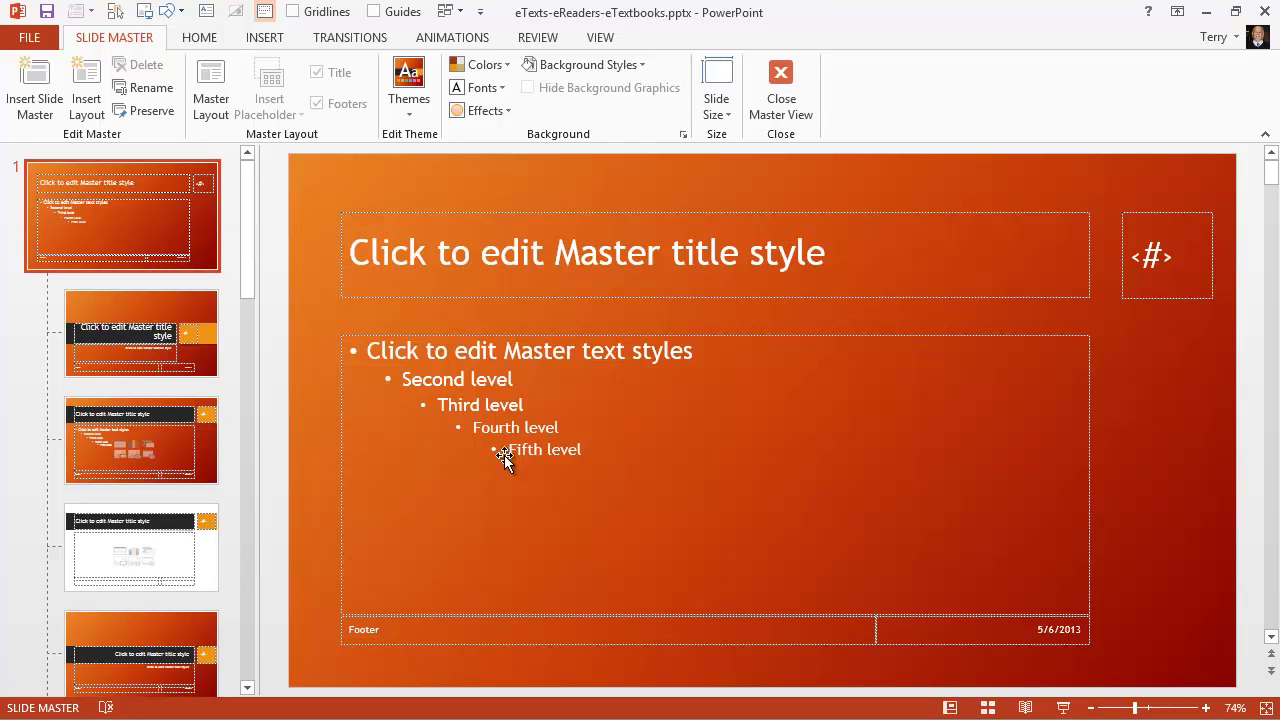
{"action": "left_click", "coordinate": [115, 306]}
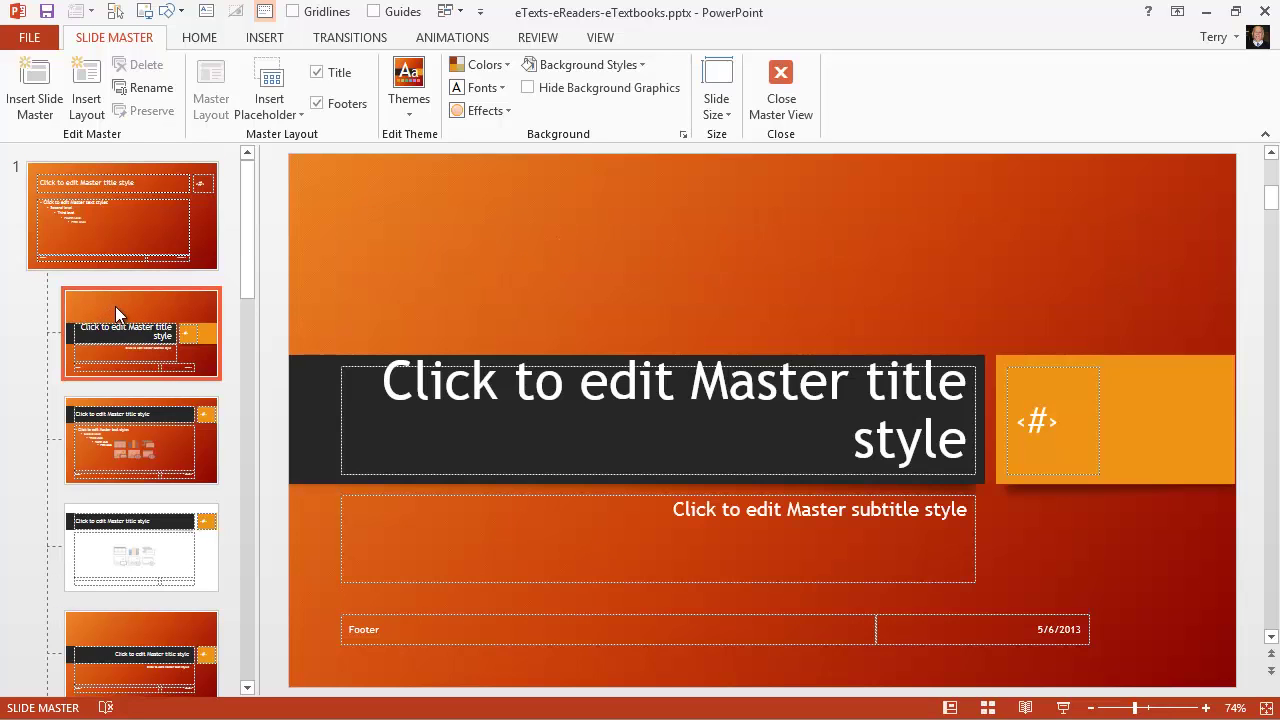
{"action": "left_click", "coordinate": [194, 455]}
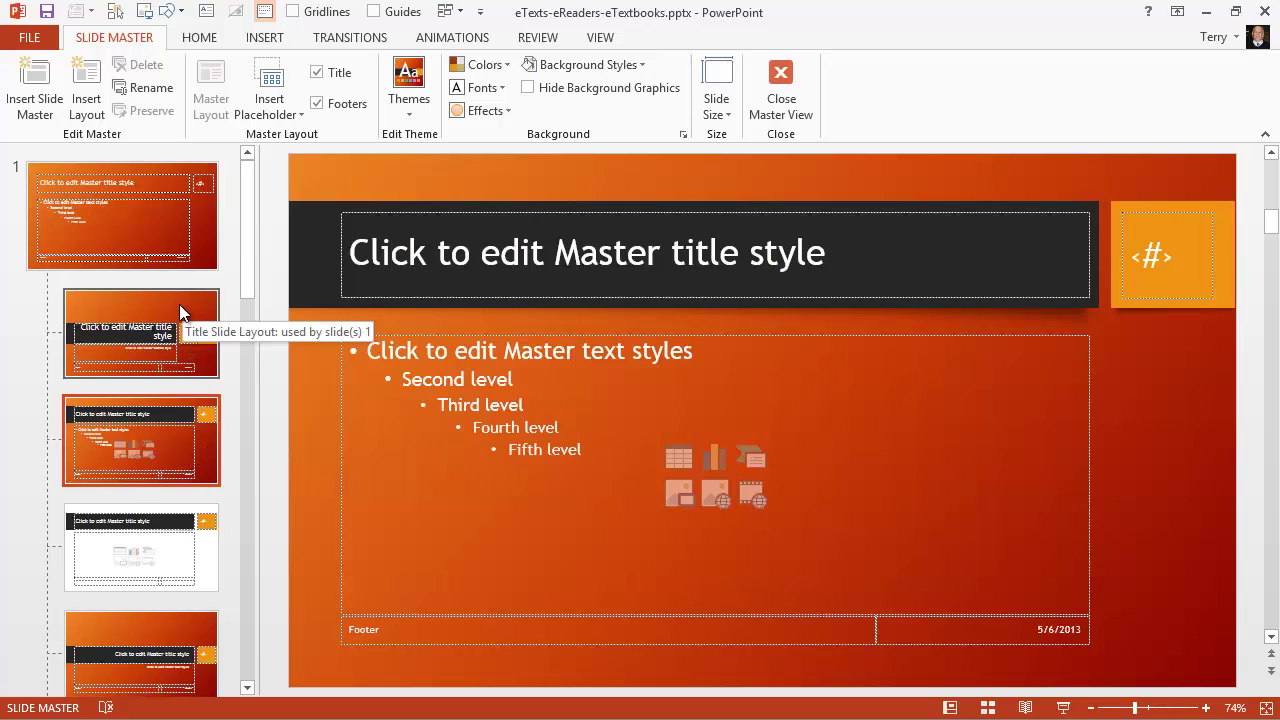
{"action": "left_click", "coordinate": [179, 304]}
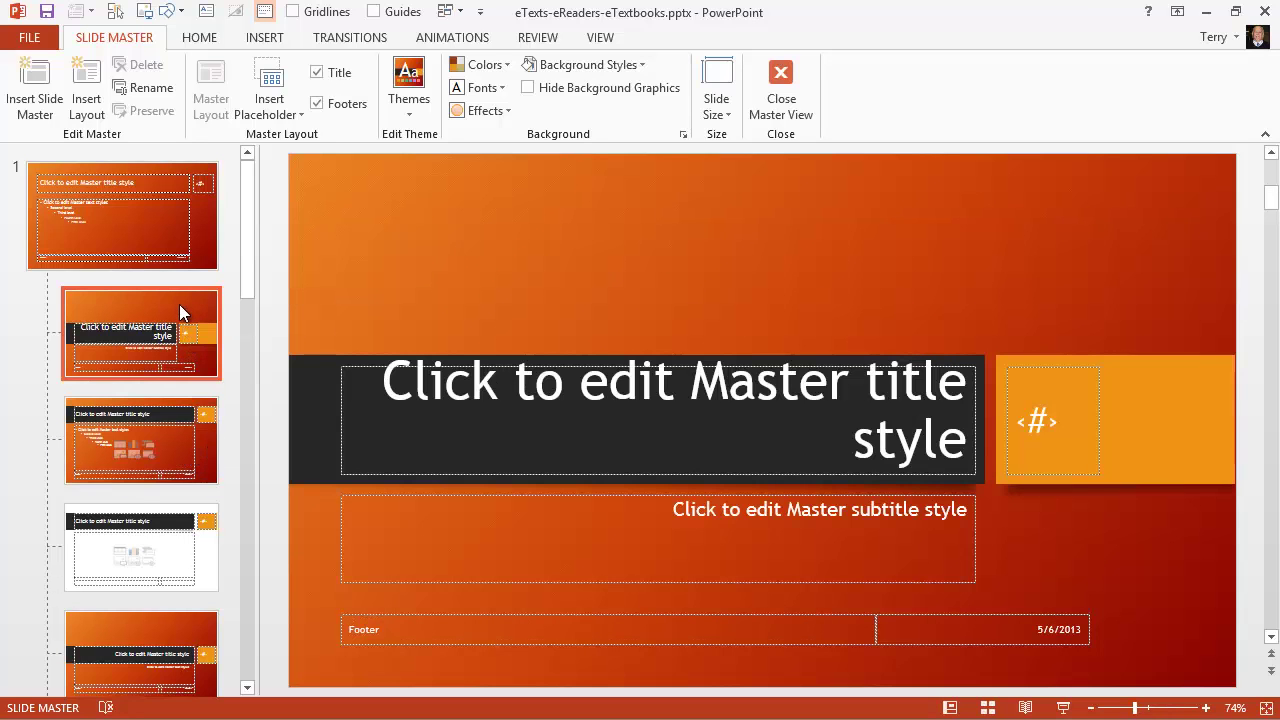
{"action": "left_click", "coordinate": [196, 576]}
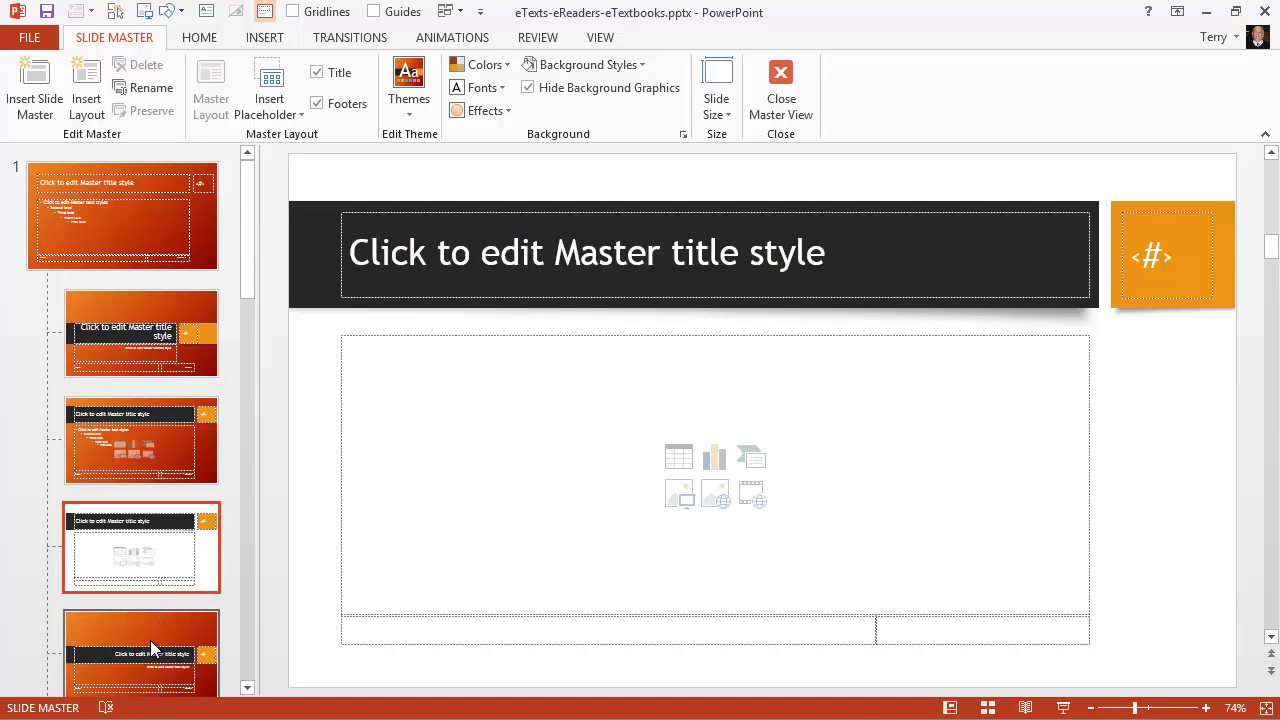
{"action": "left_click", "coordinate": [150, 640]}
{"action": "scroll", "coordinate": [240, 181], "scroll_direction": "up", "scroll_amount": 2}
{"action": "scroll", "coordinate": [240, 181], "scroll_direction": "up", "scroll_amount": 1}
{"action": "left_click", "coordinate": [154, 219]}
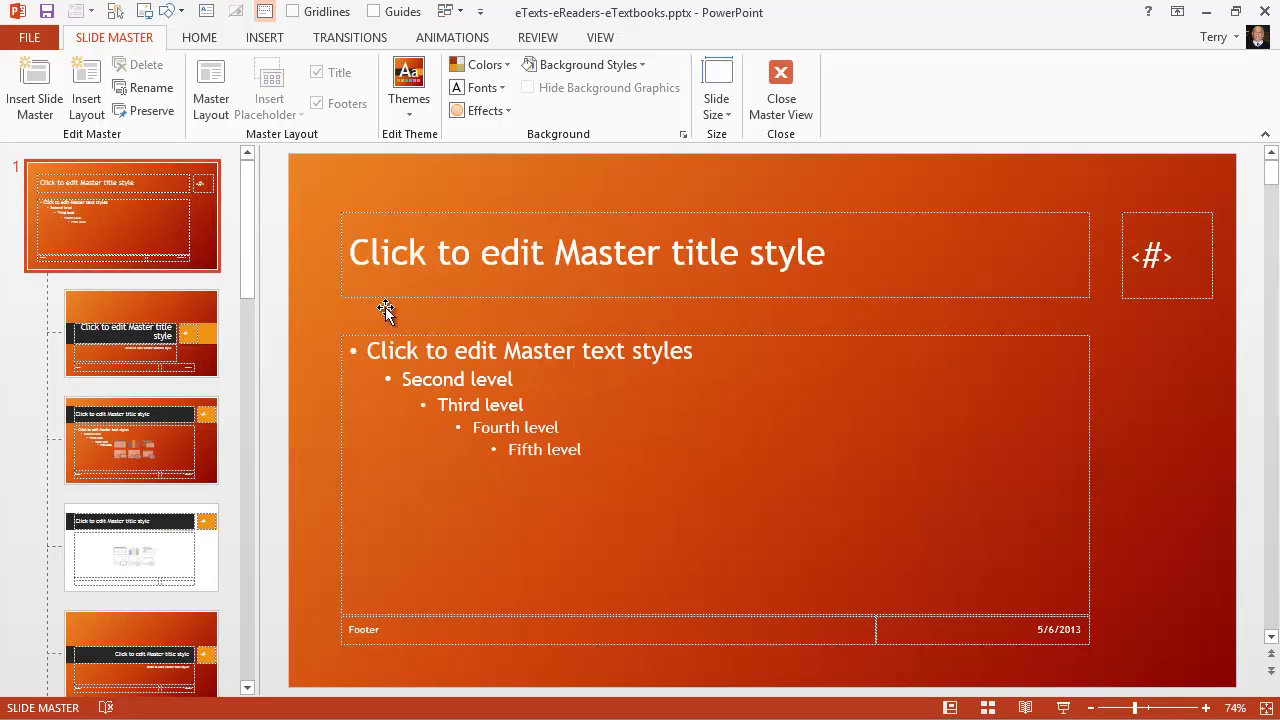
Step: Select the Title and Content layout and scroll down the layout thumbnails
{"action": "left_click", "coordinate": [184, 444]}
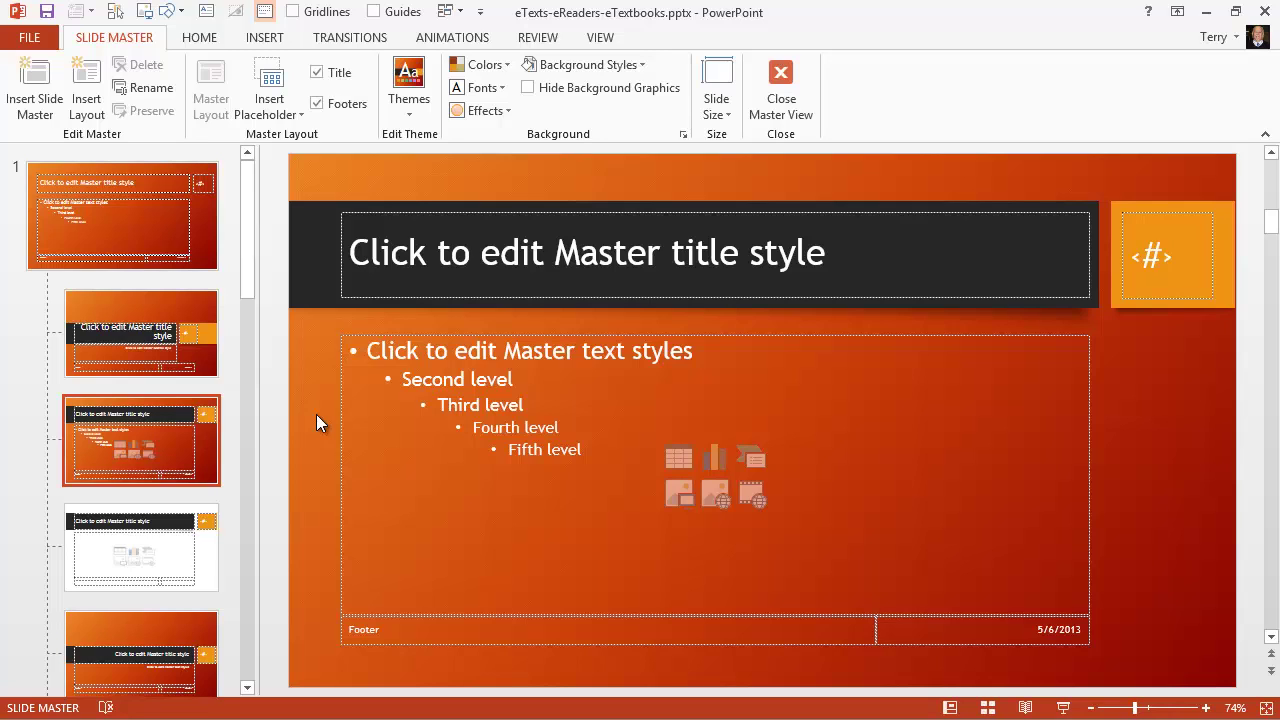
{"action": "scroll", "coordinate": [316, 414], "scroll_direction": "down", "scroll_amount": 3}
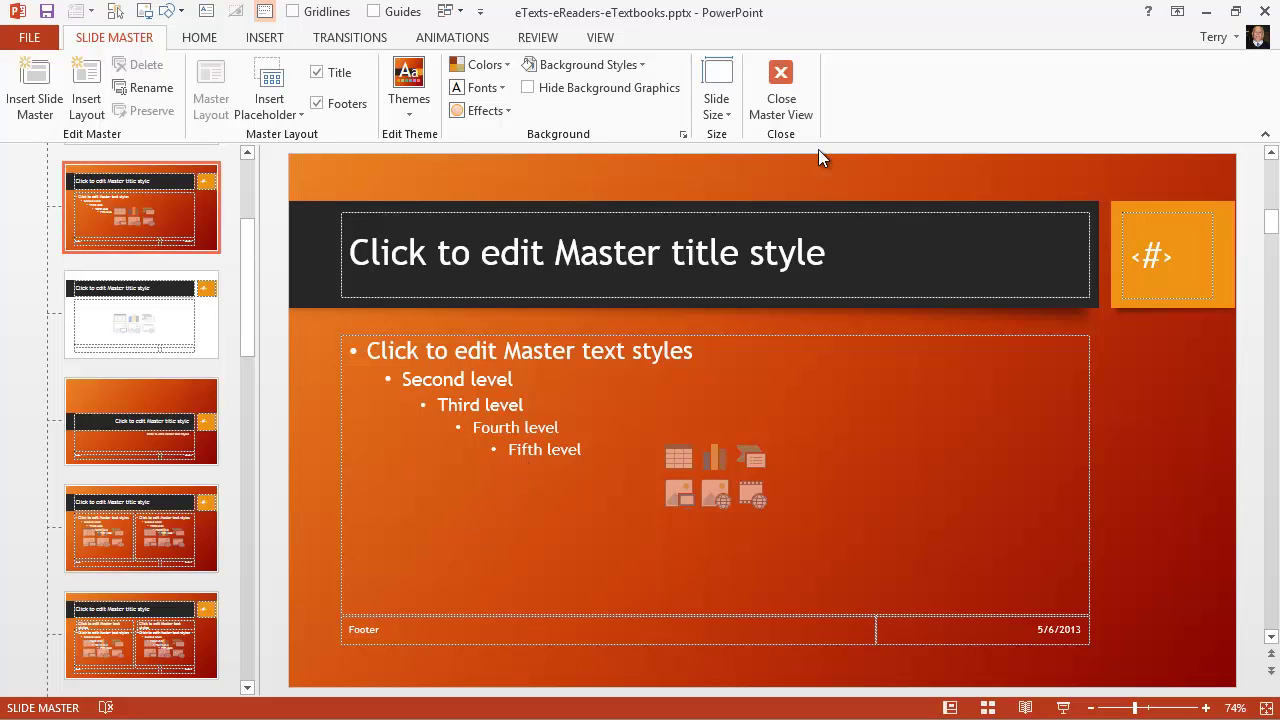
Step: Close Master View to return to slide 3 and bring up the VIEW ribbon options
{"action": "left_click", "coordinate": [785, 105]}
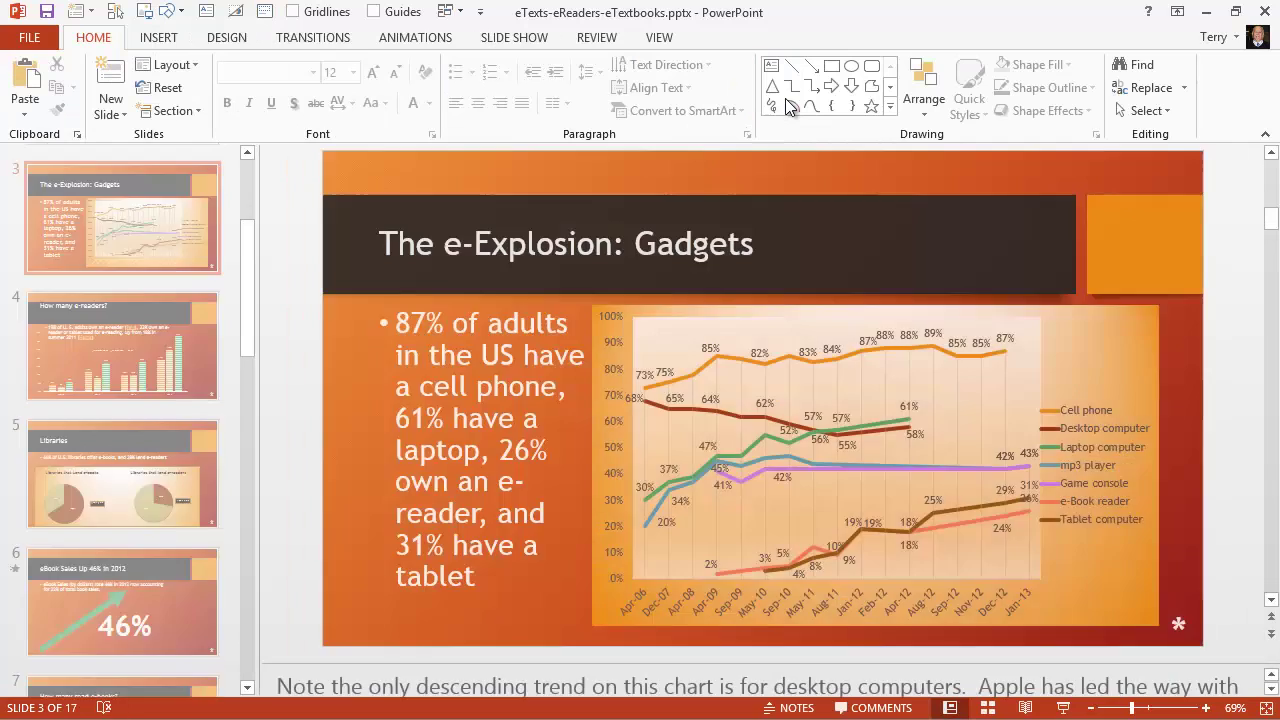
{"action": "left_click", "coordinate": [662, 40]}
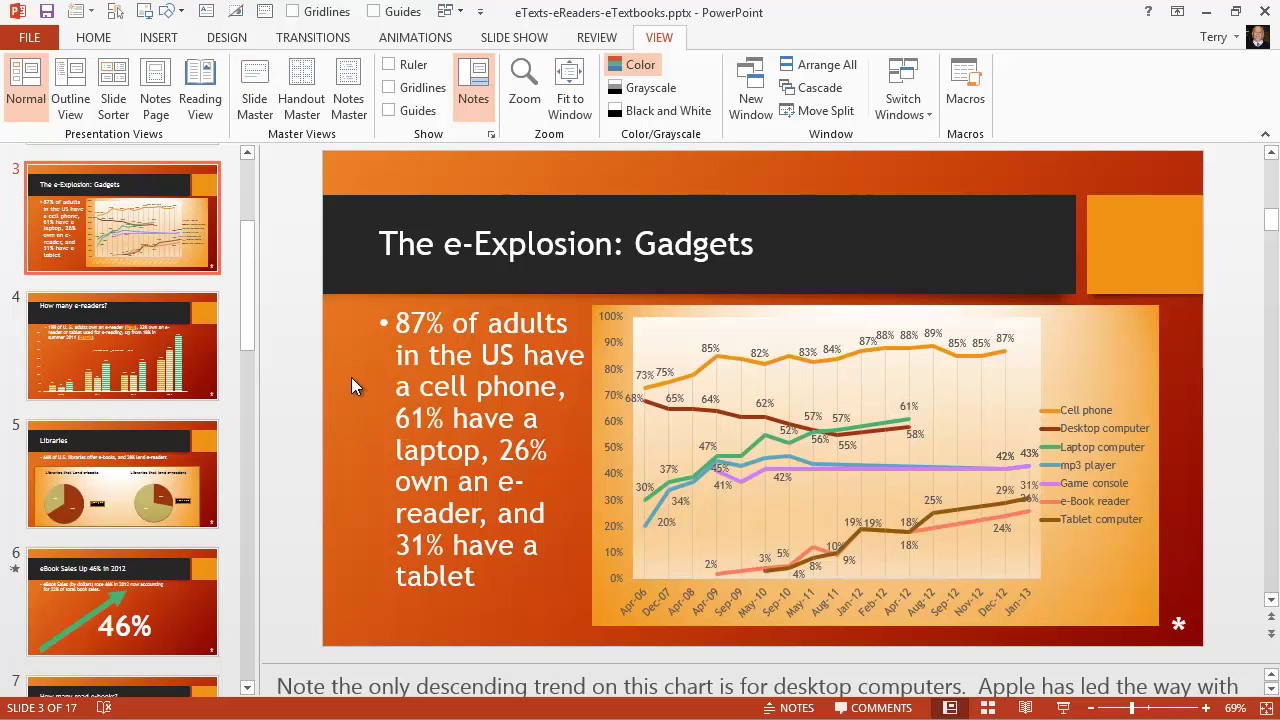
Step: Present slide 3, The e-Explosion: Gadgets, in Presenter View, then close the show
{"action": "left_click", "coordinate": [533, 38]}
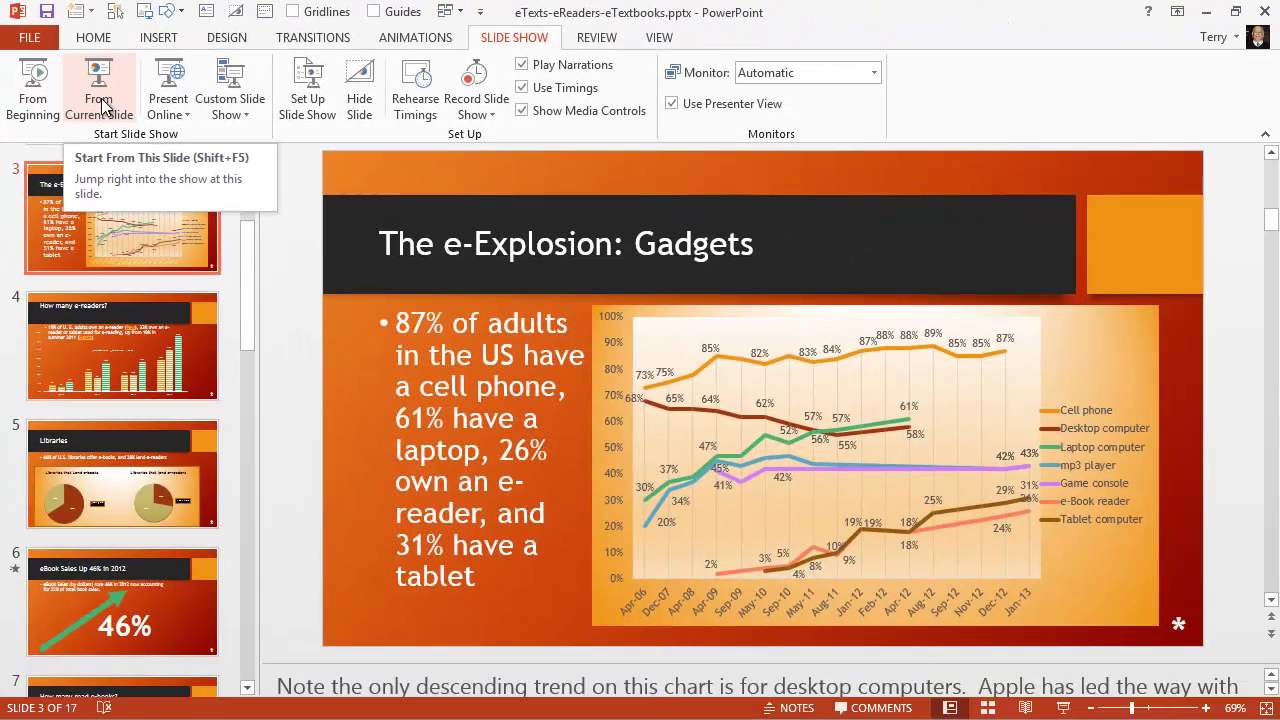
{"action": "left_click", "coordinate": [100, 103]}
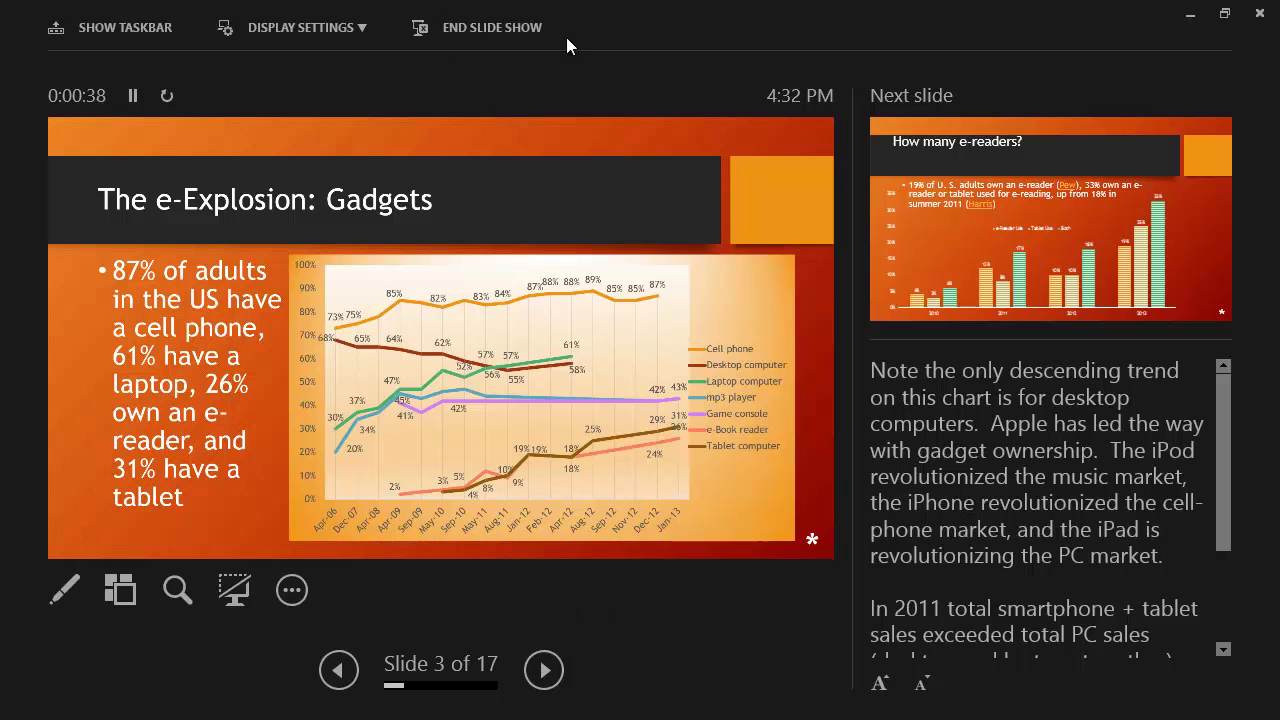
{"action": "left_click", "coordinate": [1261, 12]}
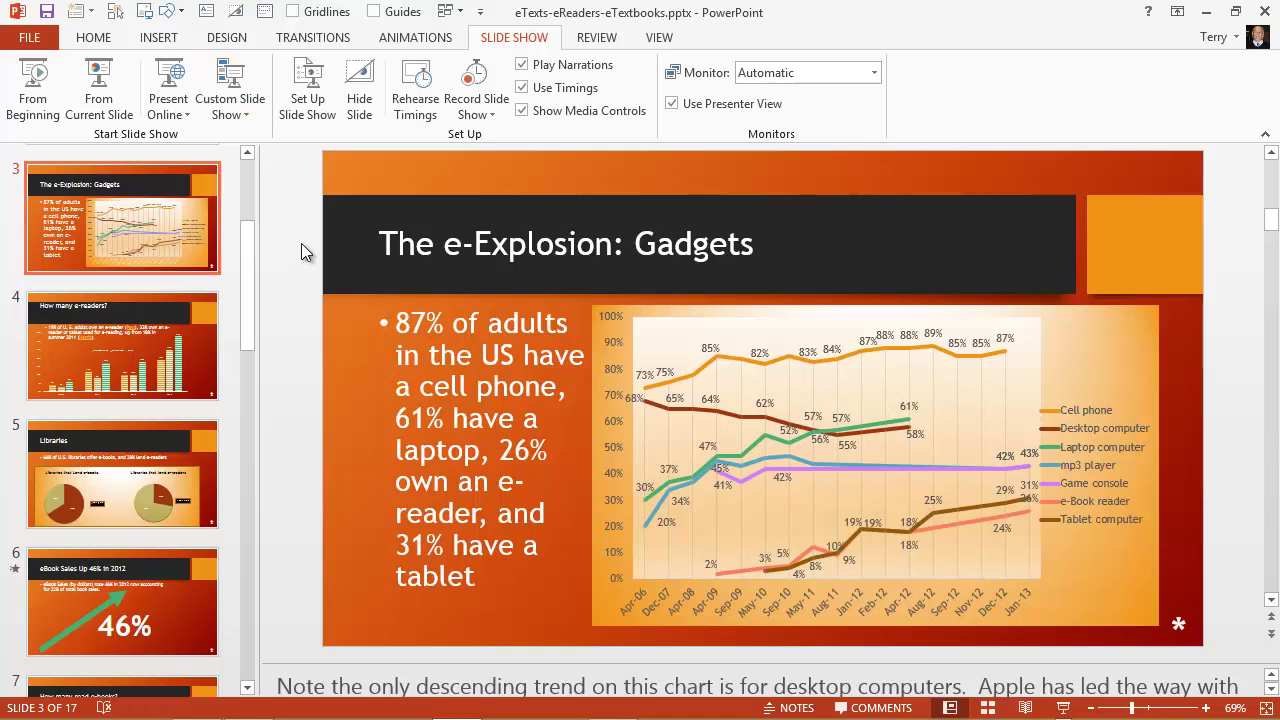
Step: Display the View ribbon's presentation view buttons, such as Notes Master, for review
{"action": "left_click", "coordinate": [659, 37]}
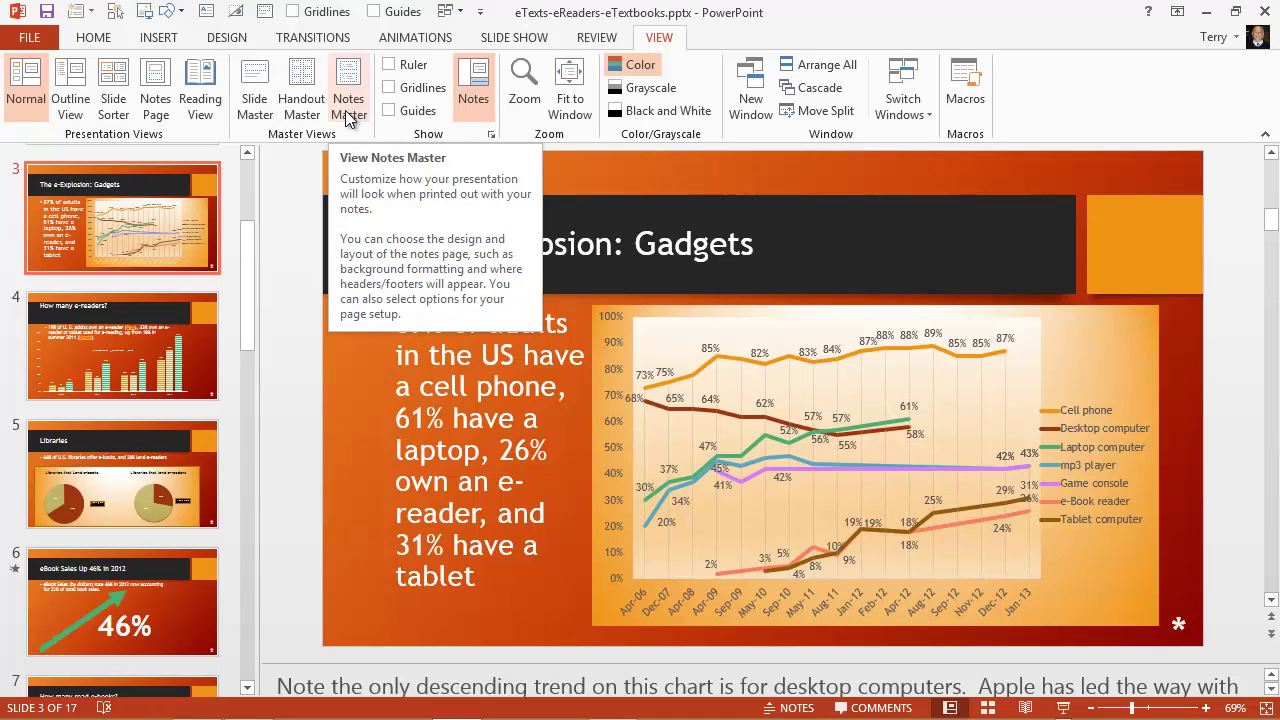
Step: Display the Slide Show ribbon's From Beginning and From Current Slide options for review
{"action": "left_click", "coordinate": [520, 40]}
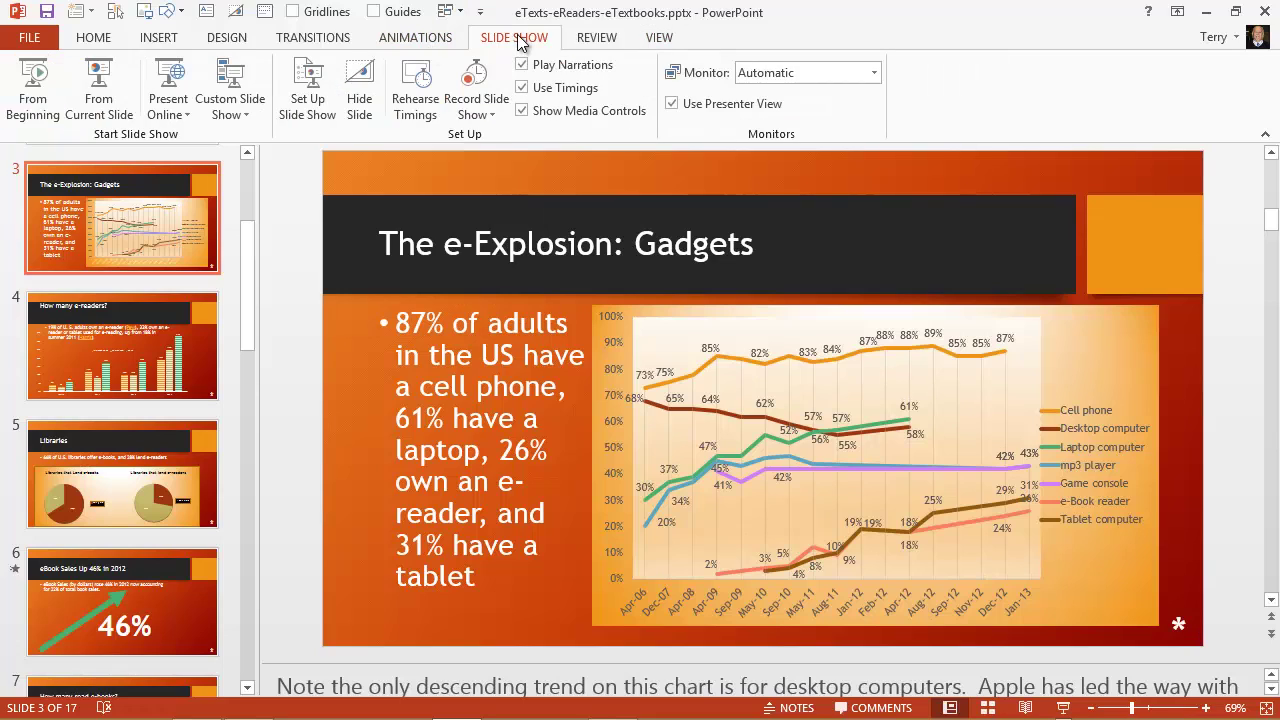